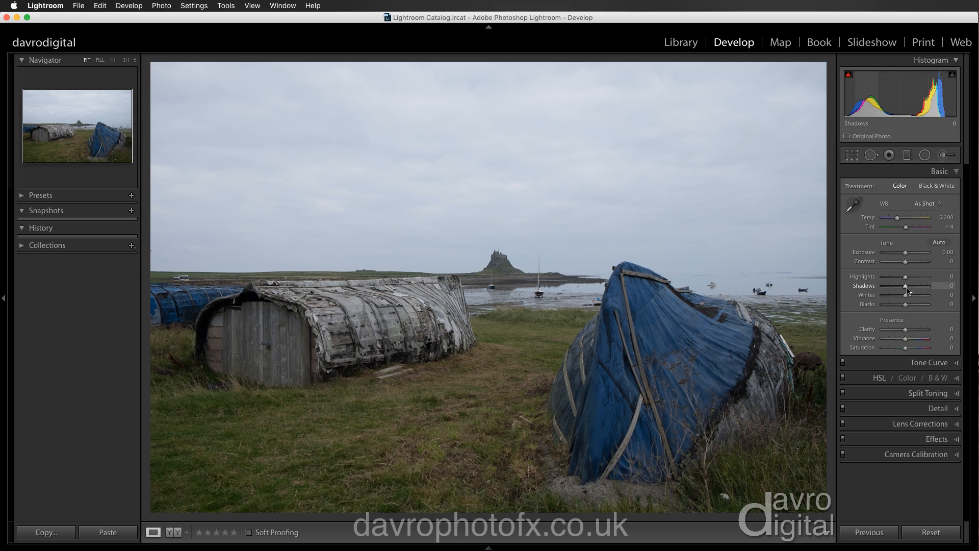
- Set Shadows to +100 and Highlights to -100, and raise Whites to +63 while checking the white clipping preview
drag(907, 288, 877, 282)
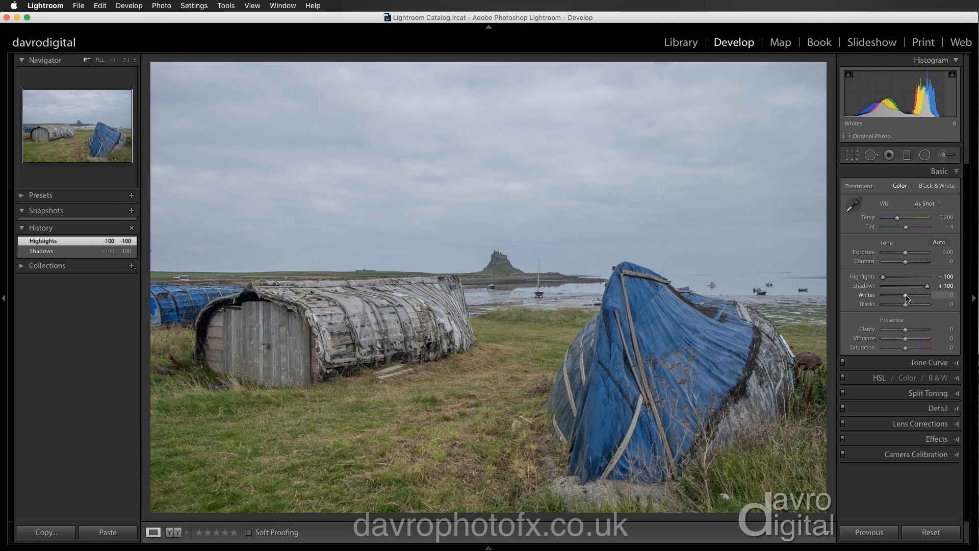
drag(906, 298, 918, 301)
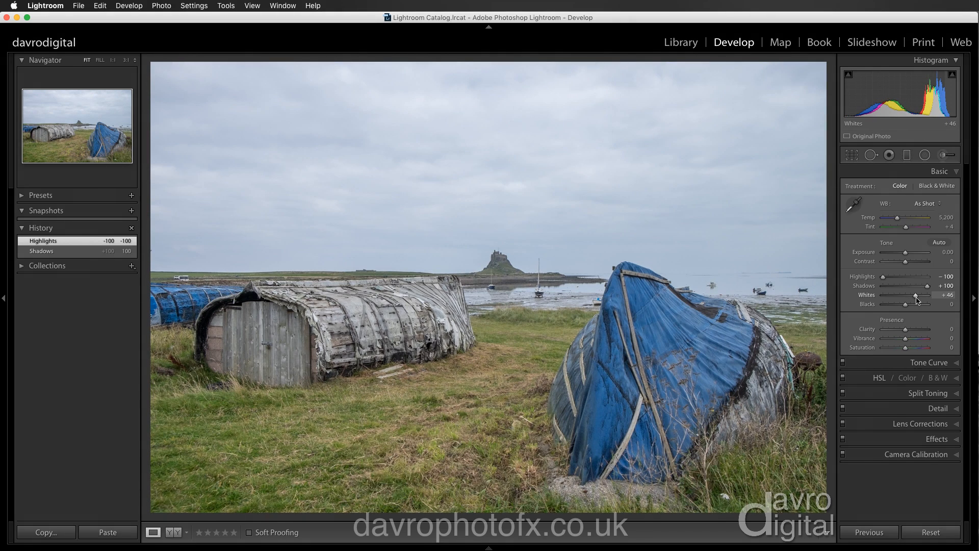
key(alt)
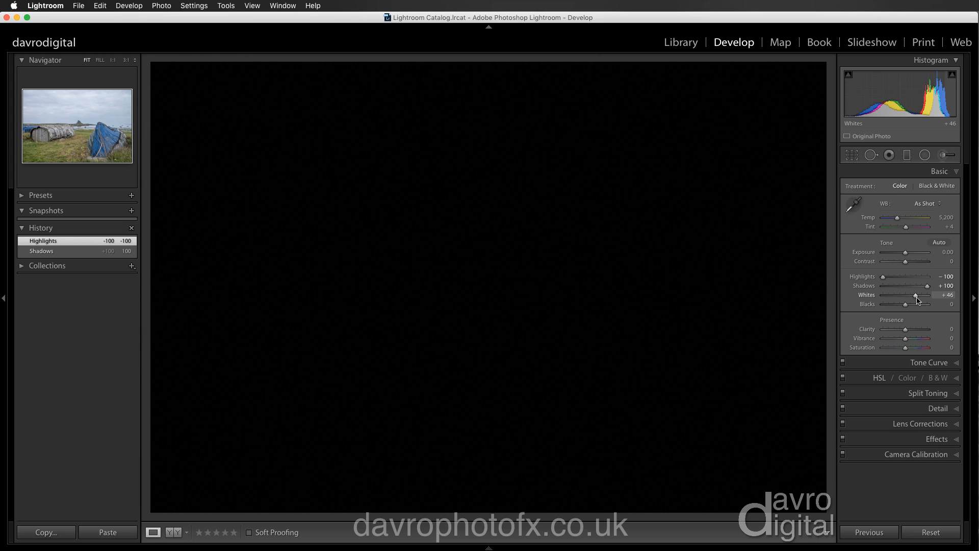
drag(917, 301, 922, 301)
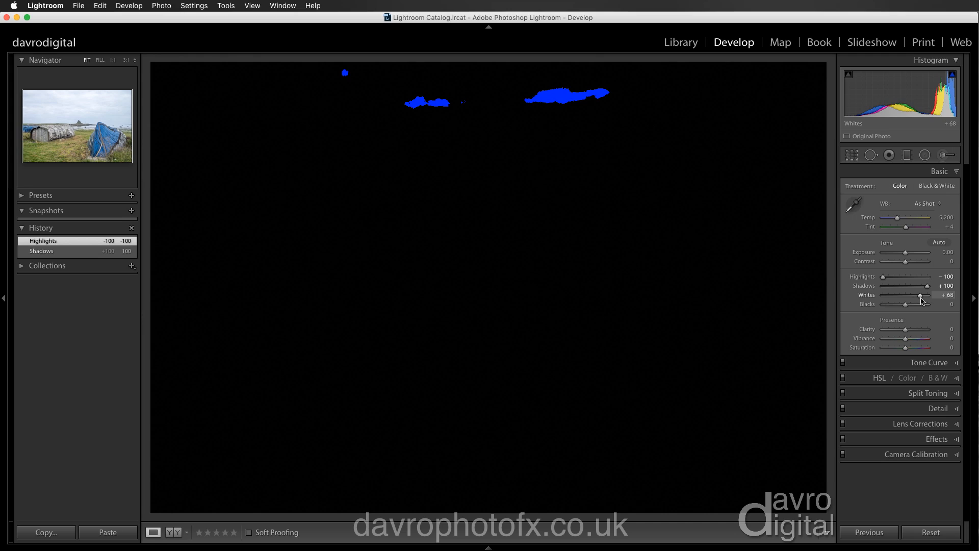
drag(922, 301, 925, 301)
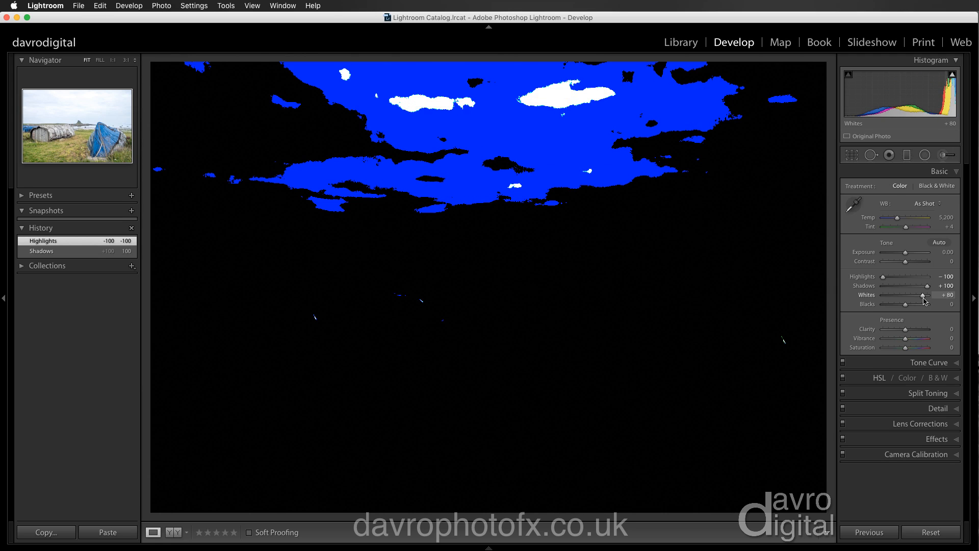
drag(924, 300, 921, 301)
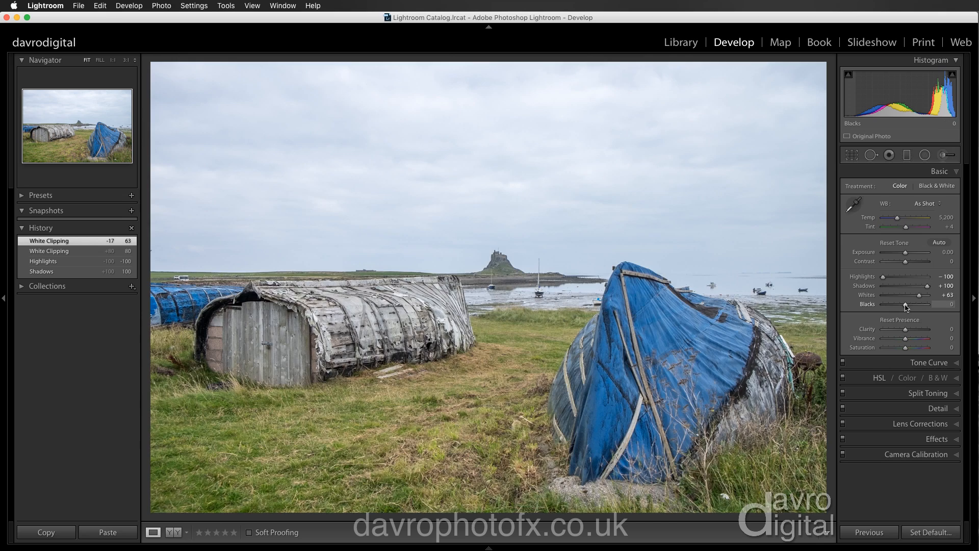
- Set Blacks to +12 while checking the black clipping preview, Exposure to -0.30 and Clarity to +24
drag(905, 306, 888, 308)
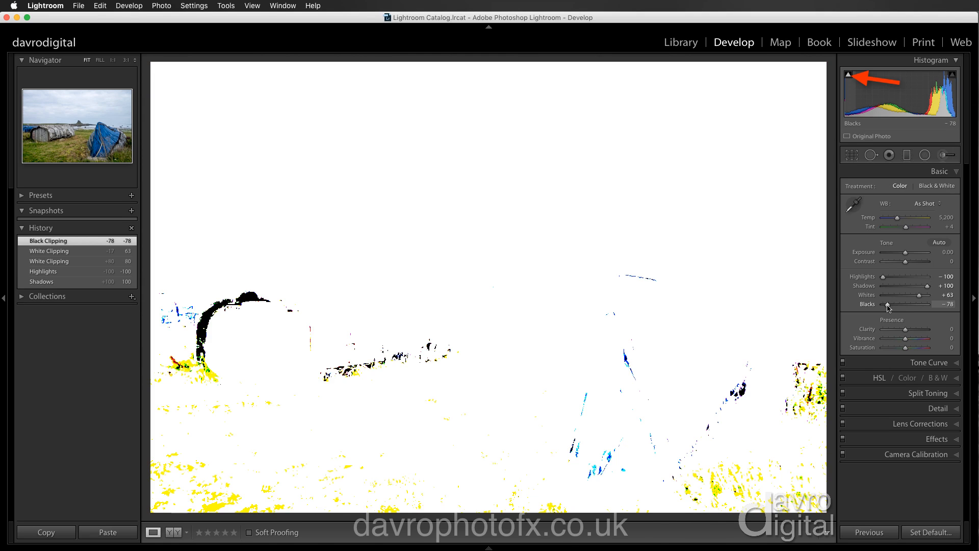
drag(888, 308, 909, 310)
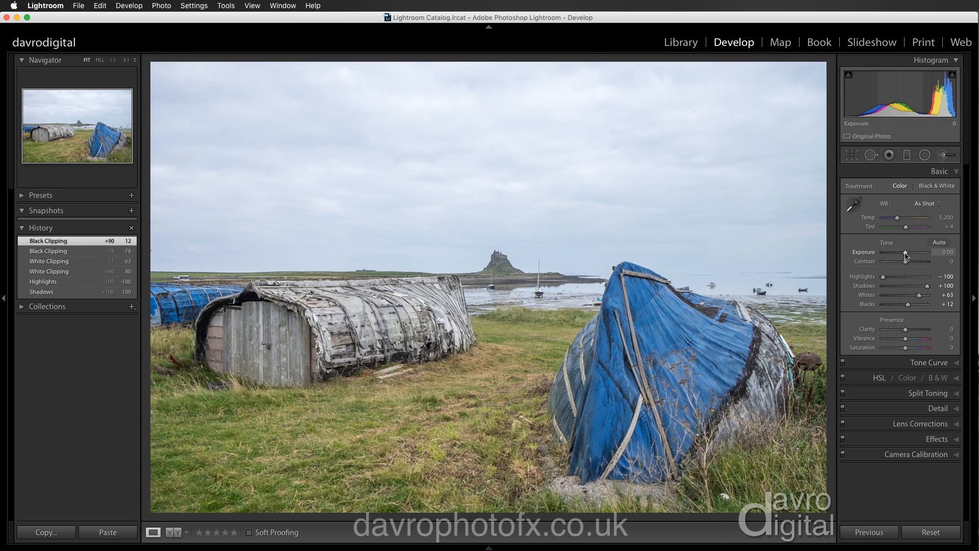
drag(905, 256, 905, 260)
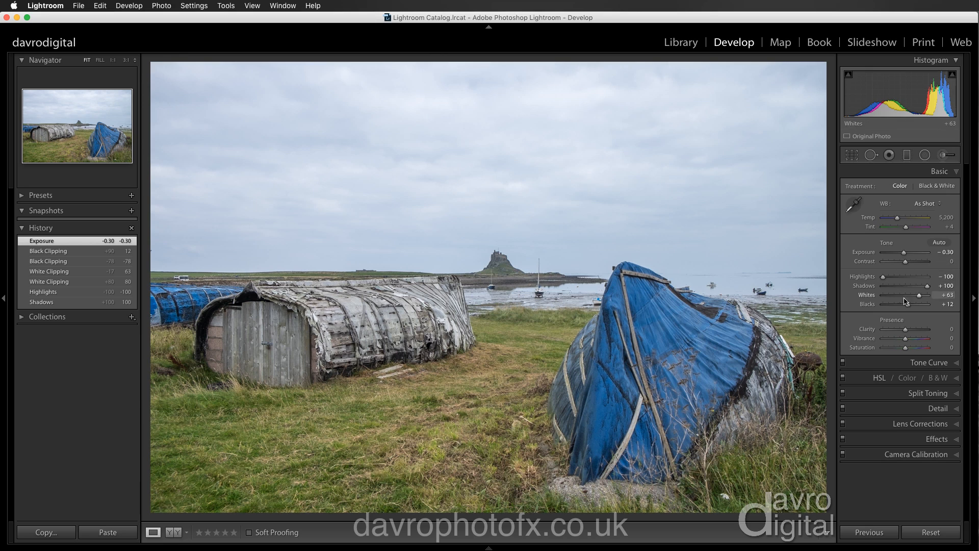
drag(905, 329, 912, 333)
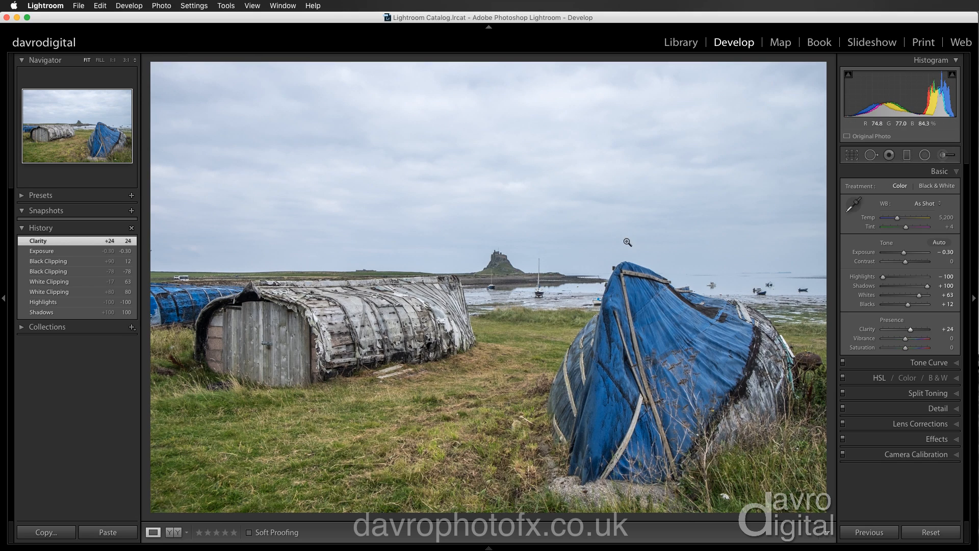
- Add a graduated filter fading out from the lower sky to the horizon, with Exposure -0.49, Blacks -35 and Whites -3
click(907, 155)
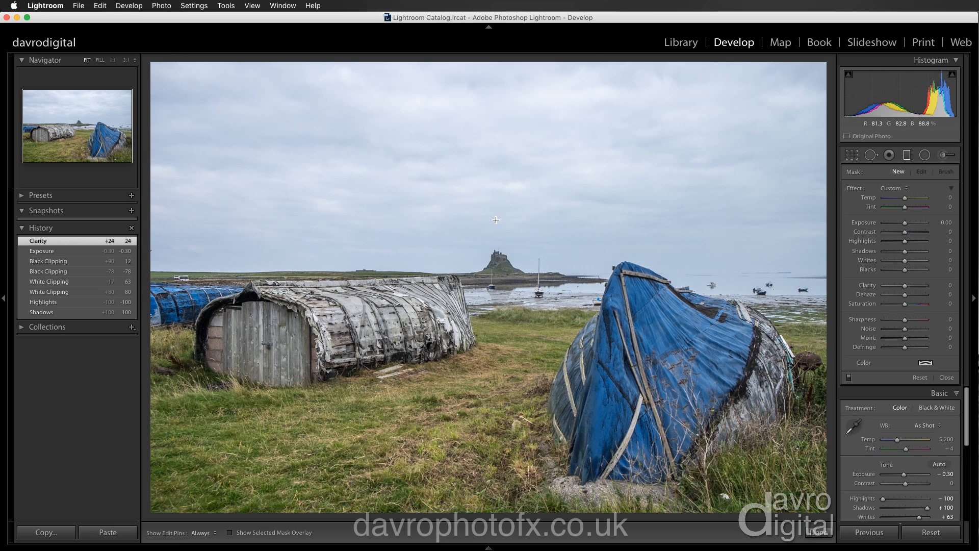
drag(495, 220, 494, 272)
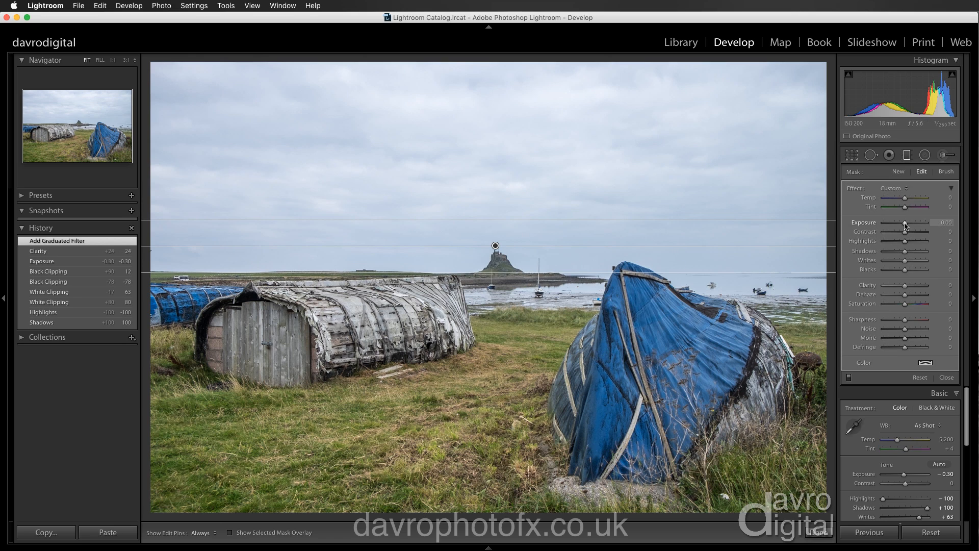
drag(904, 225, 902, 224)
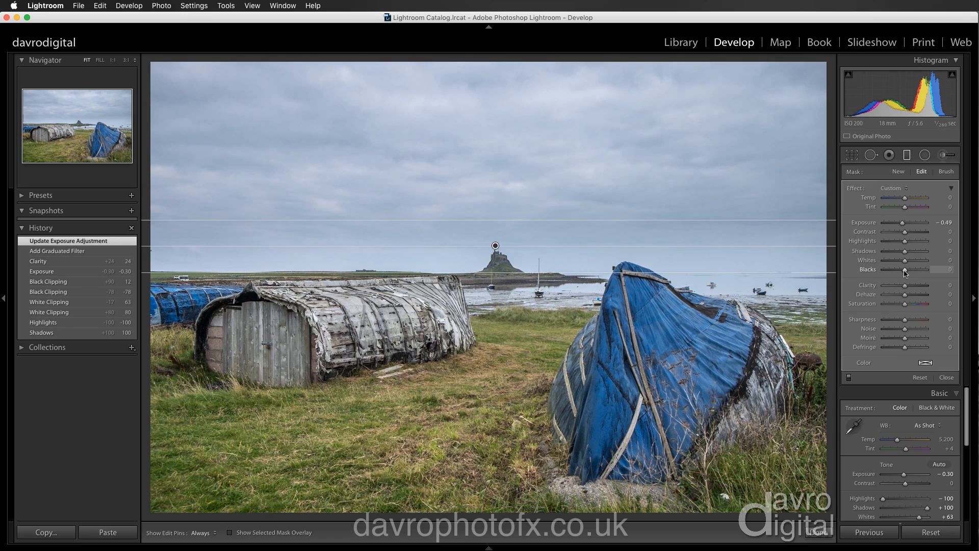
drag(906, 273, 904, 262)
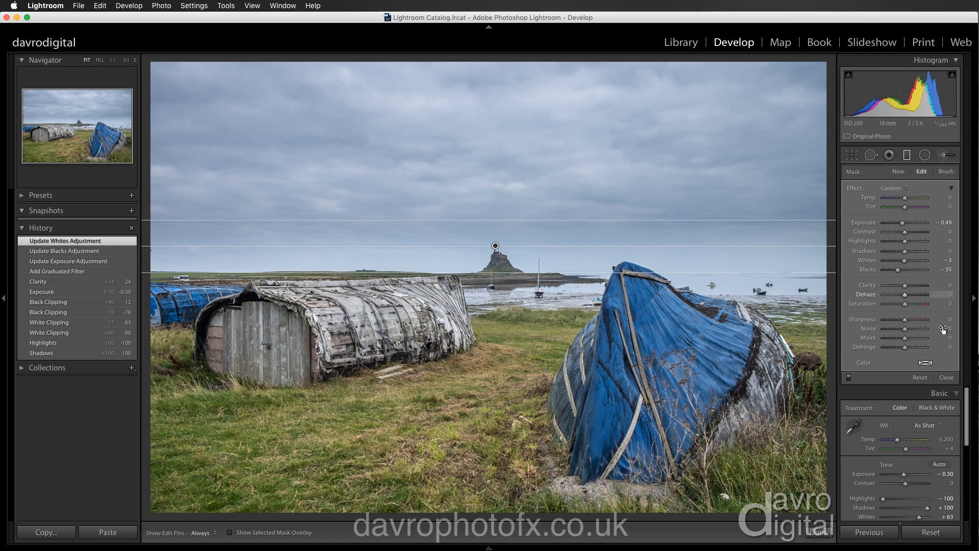
click(946, 377)
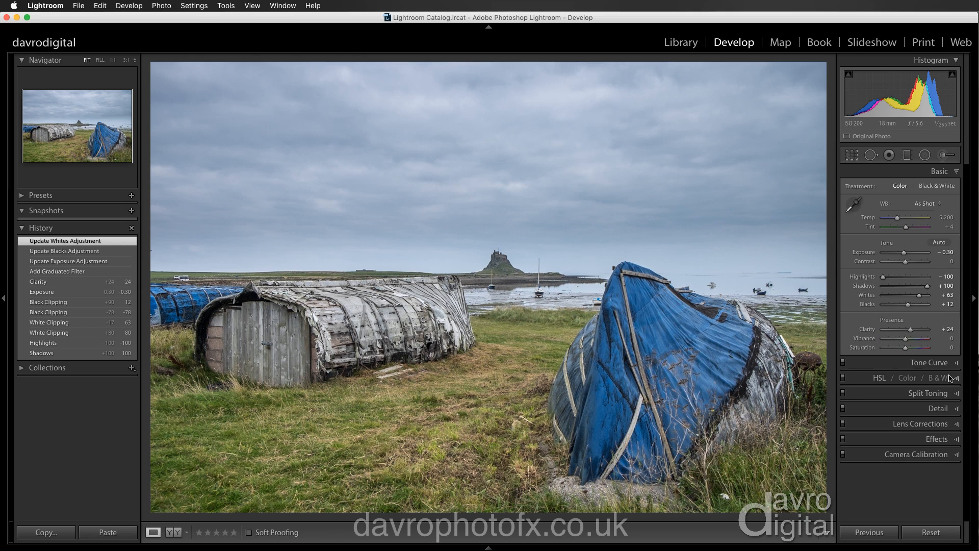
- Hide the Navigator and History area, and enable Profile Corrections and Remove Chromatic Aberration for the photo
click(4, 301)
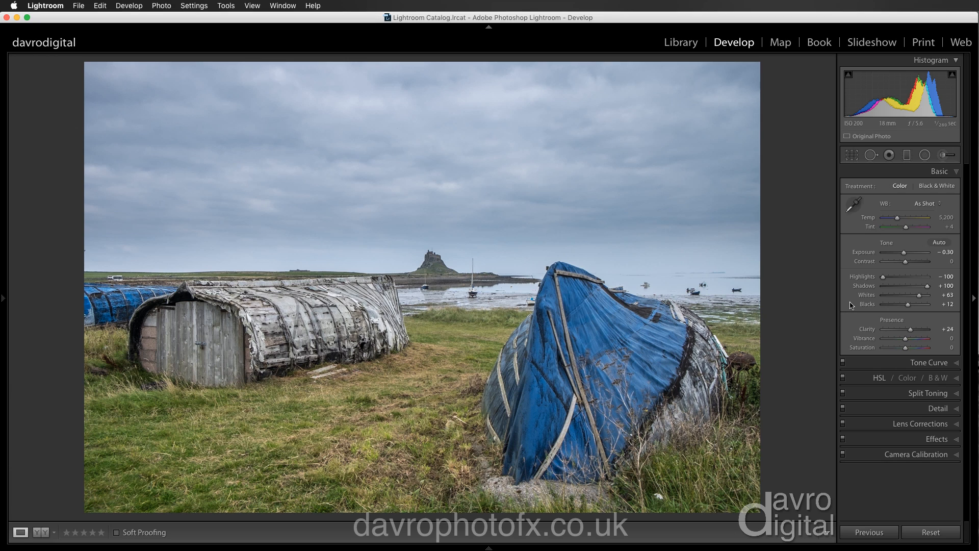
click(896, 424)
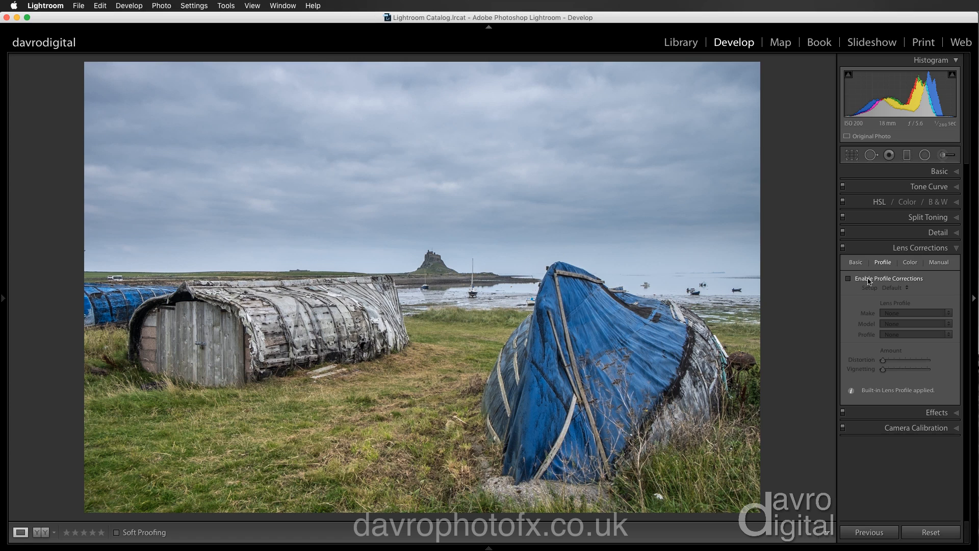
click(855, 262)
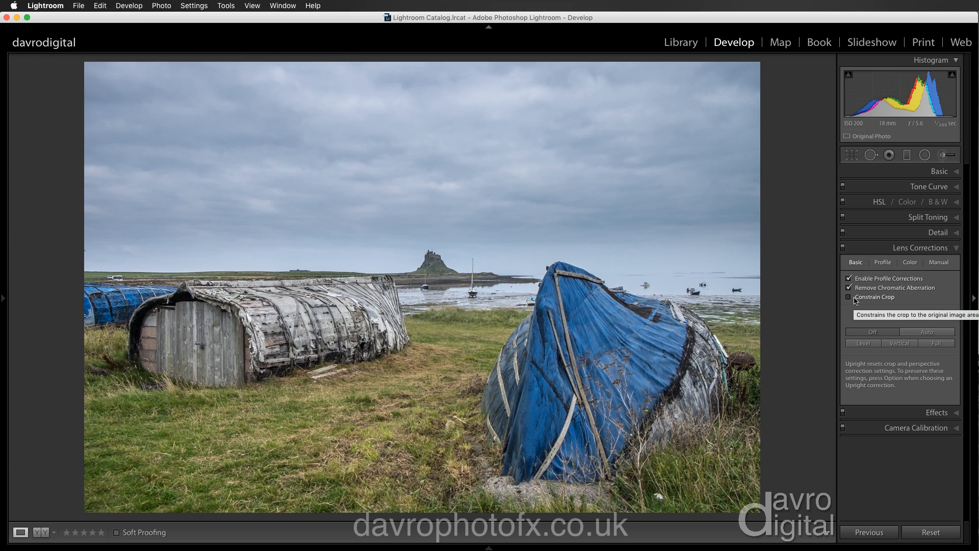
- Compare the Auto, Off and Vertical Upright corrections on the photo and apply Level
click(927, 332)
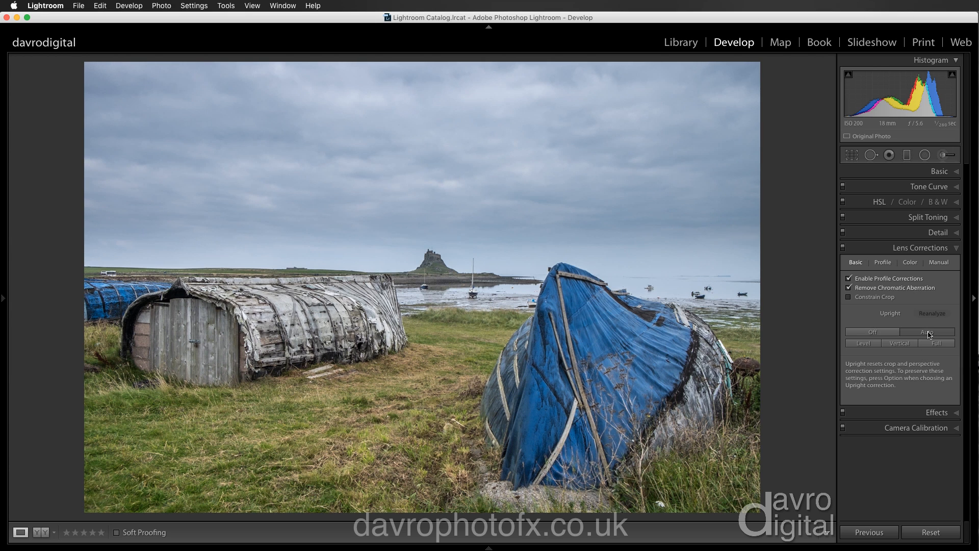
click(881, 334)
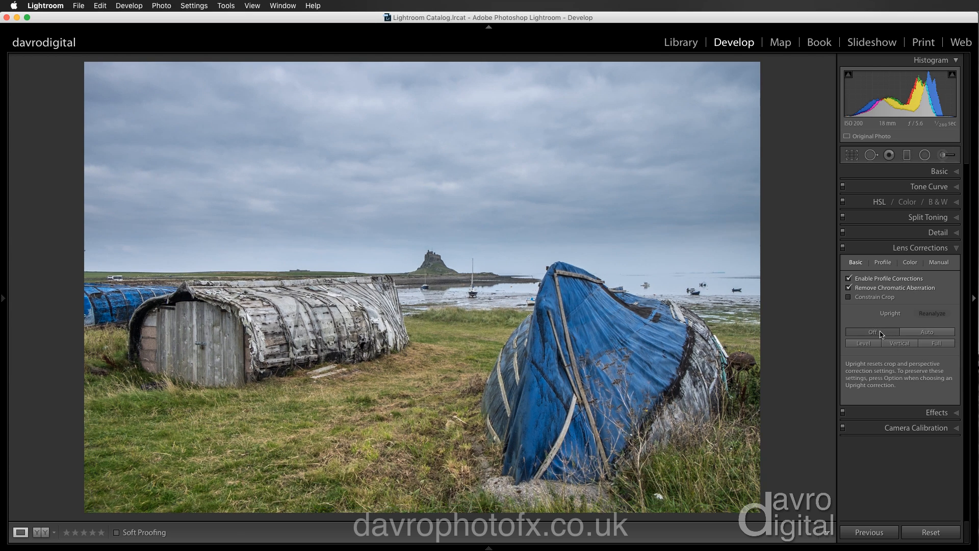
click(895, 345)
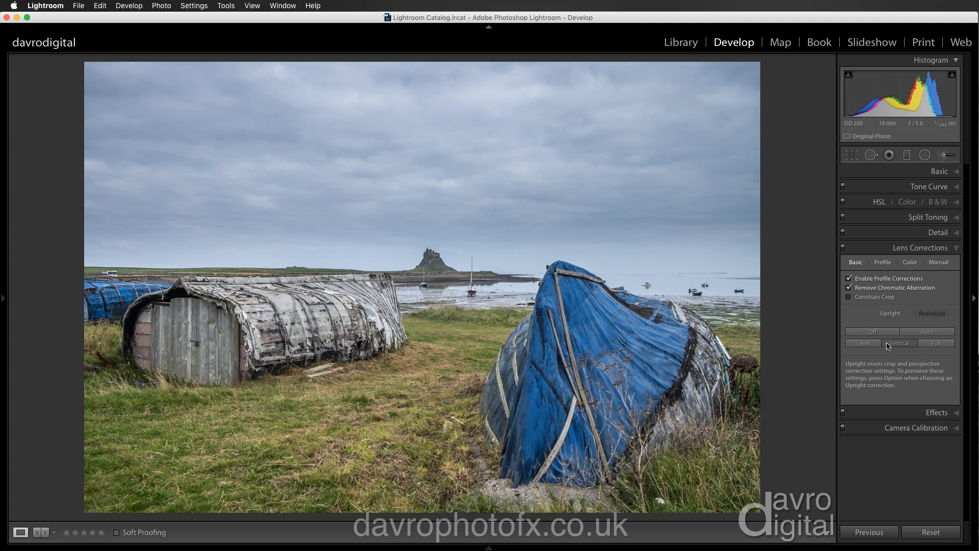
click(868, 345)
click(865, 346)
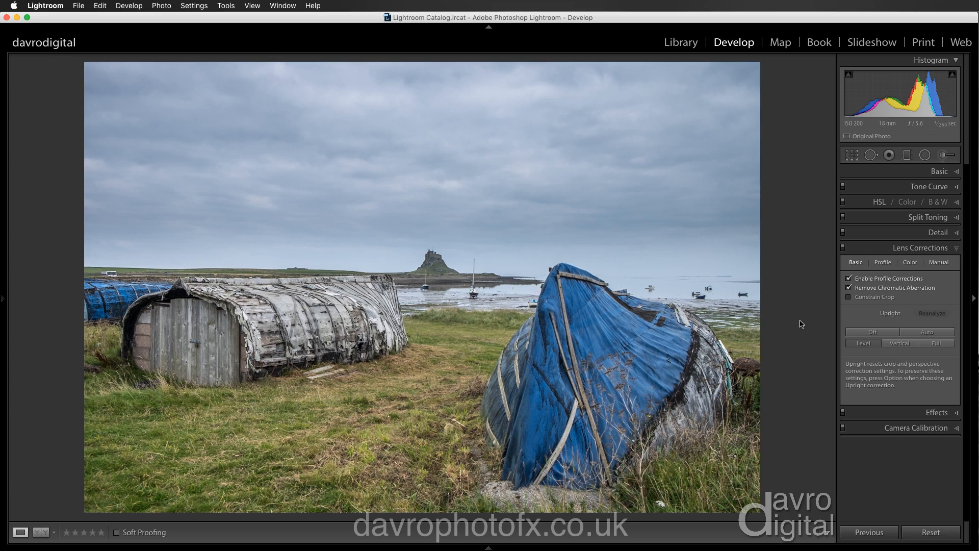
- Choose Fujifilm as the lens profile make and Fujifilm X100S as the model
click(883, 262)
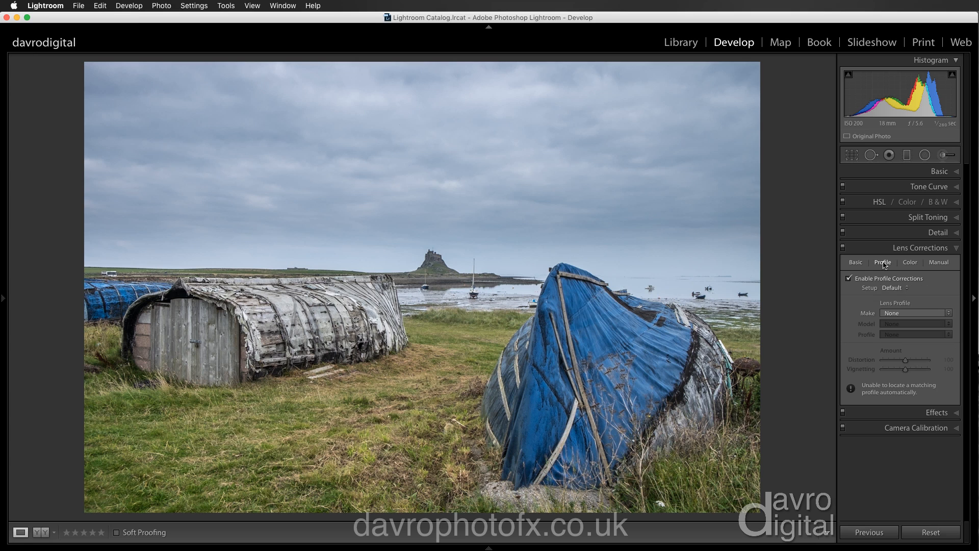
click(913, 313)
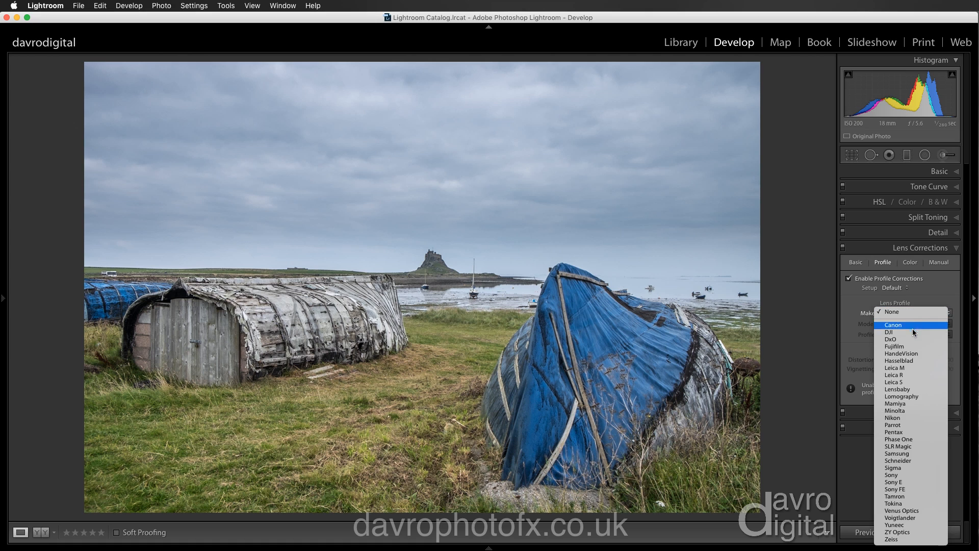
click(914, 347)
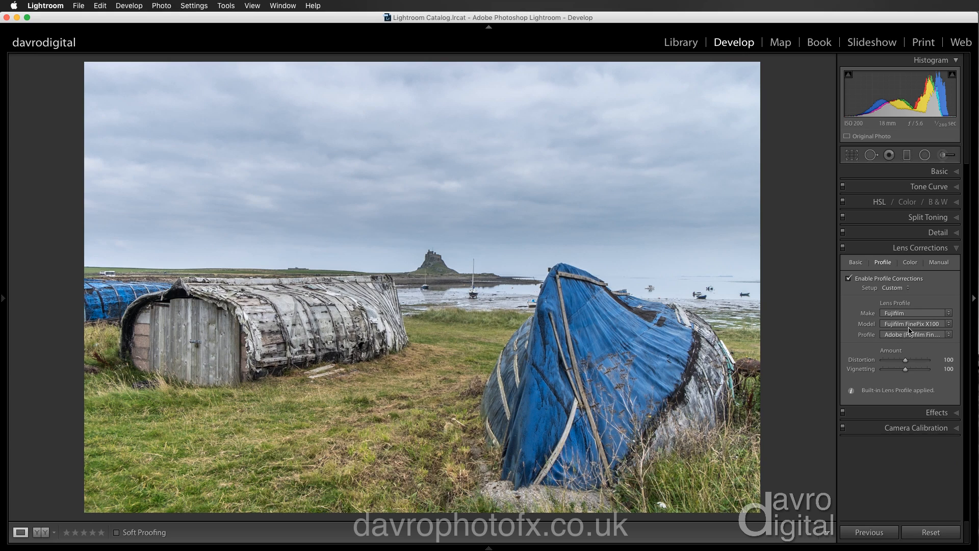
click(917, 327)
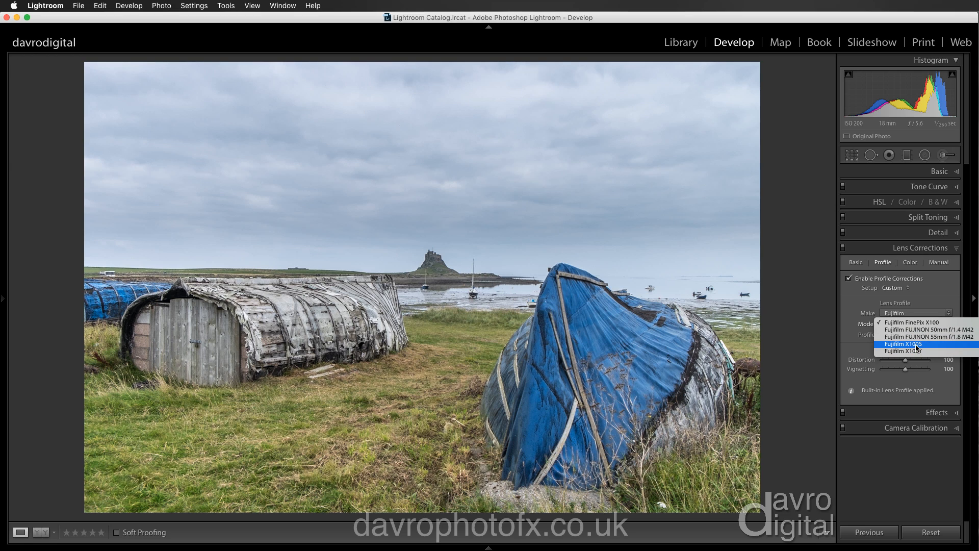
click(916, 347)
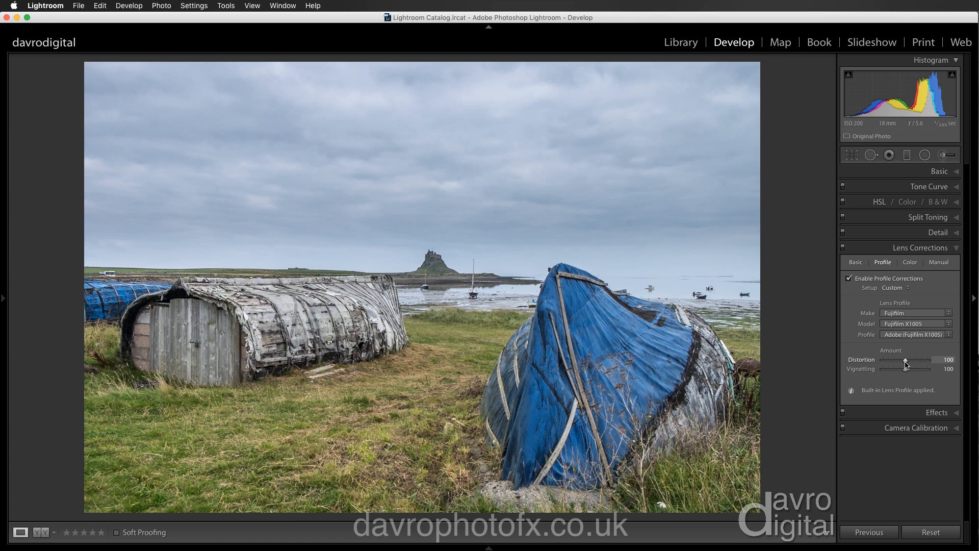
- Try lowering the lens profile's Vignetting amount to 36, reset it to 100, and compare the photo with profile corrections off and on
mouse_move(905, 362)
mouse_down()
mouse_move(883, 363)
mouse_move(904, 364)
mouse_up()
mouse_move(905, 371)
mouse_down()
mouse_move(938, 376)
mouse_move(894, 373)
mouse_up()
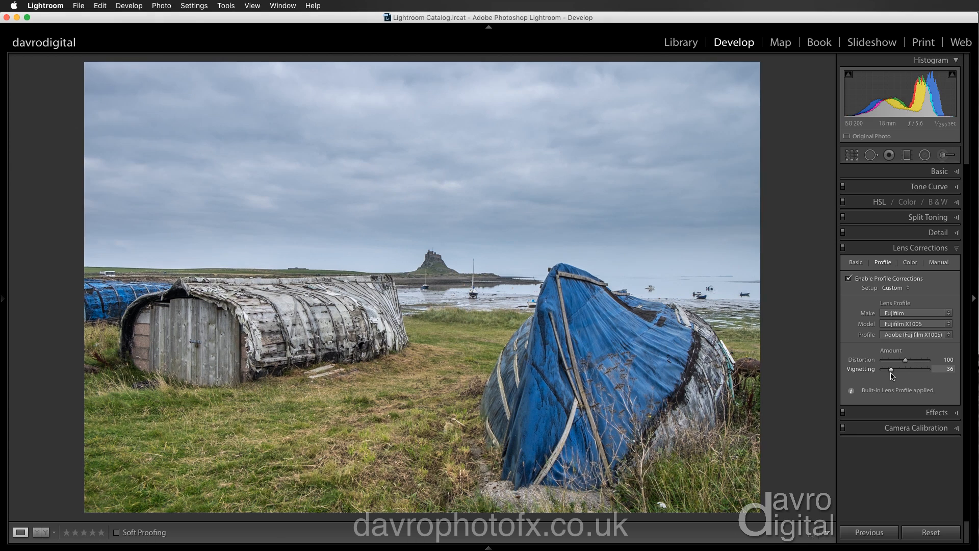
double_click(894, 372)
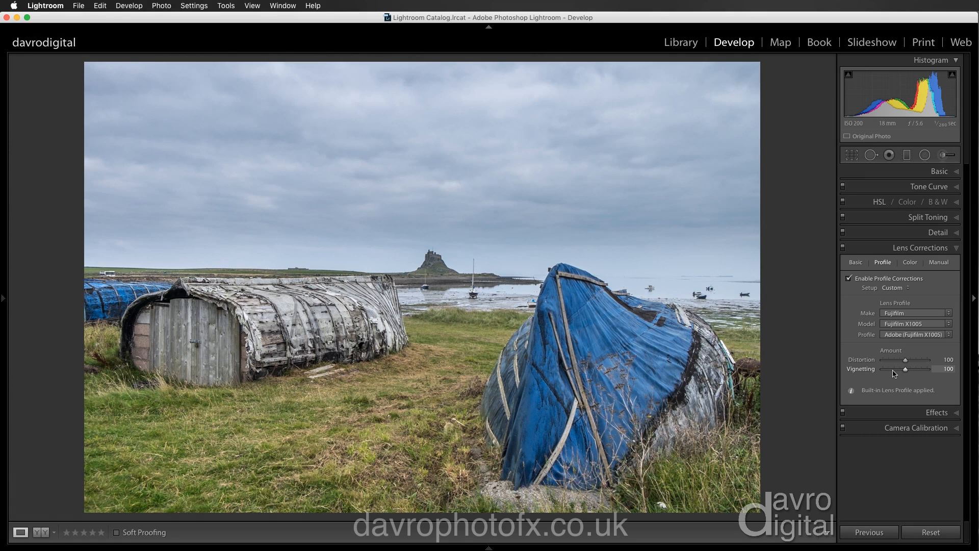
click(849, 279)
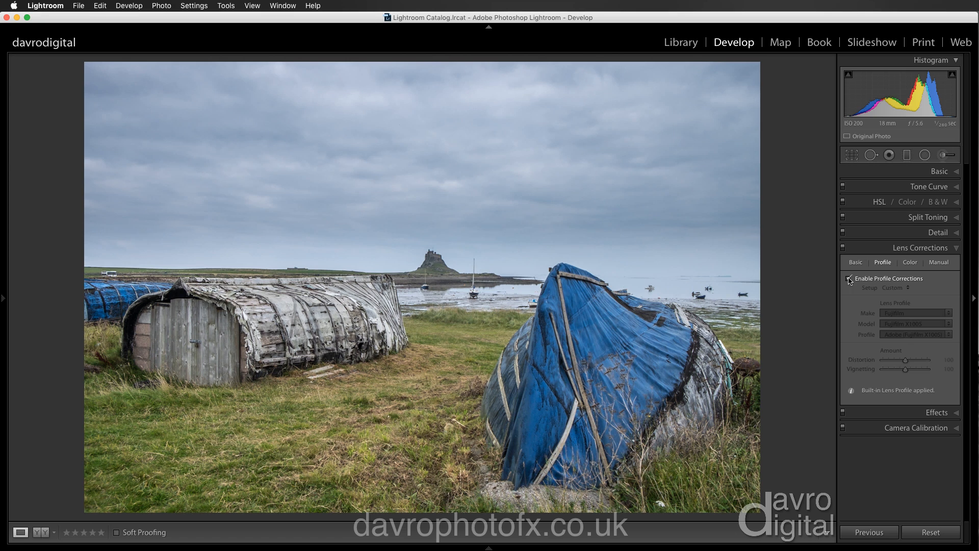
click(849, 279)
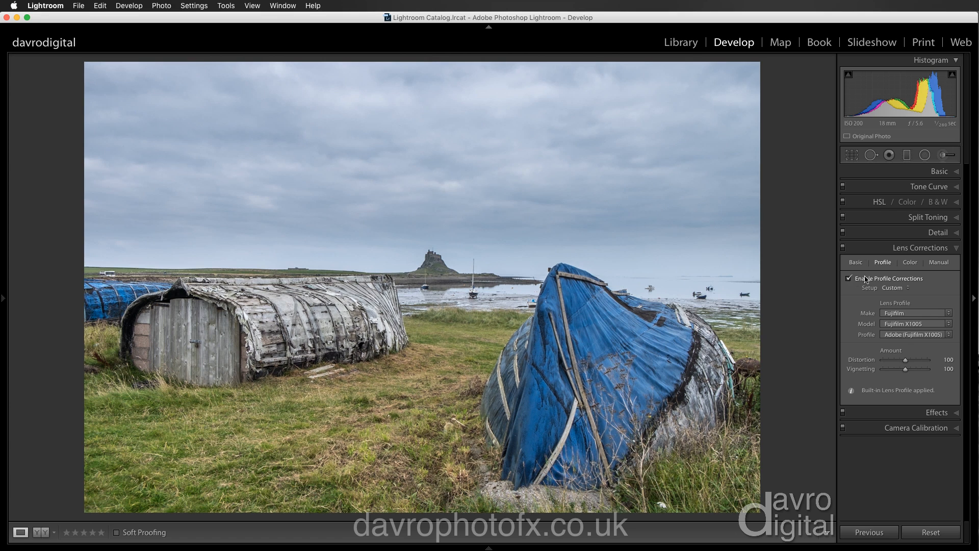
- Review the Defringe and manual Transform lens corrections, and set the Dehaze effect amount to +10
click(909, 263)
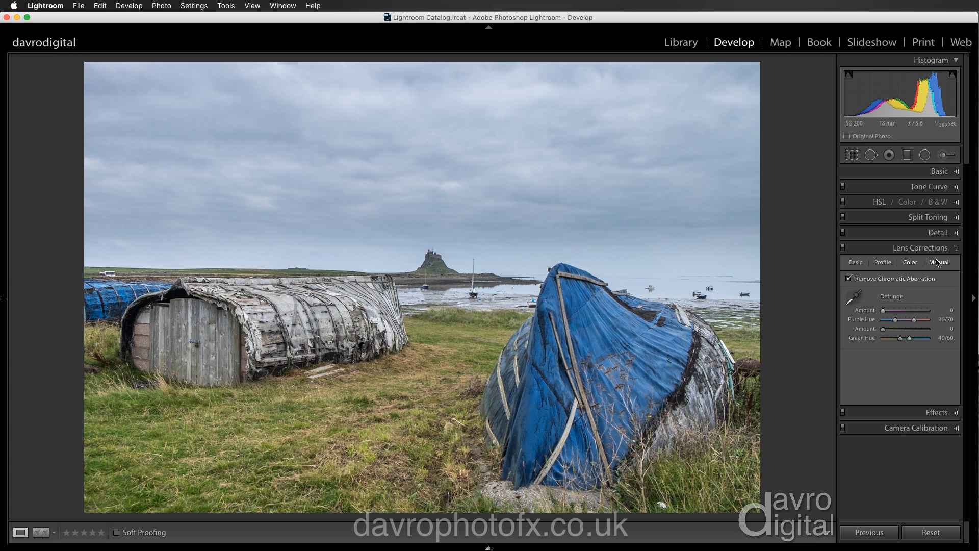
click(938, 262)
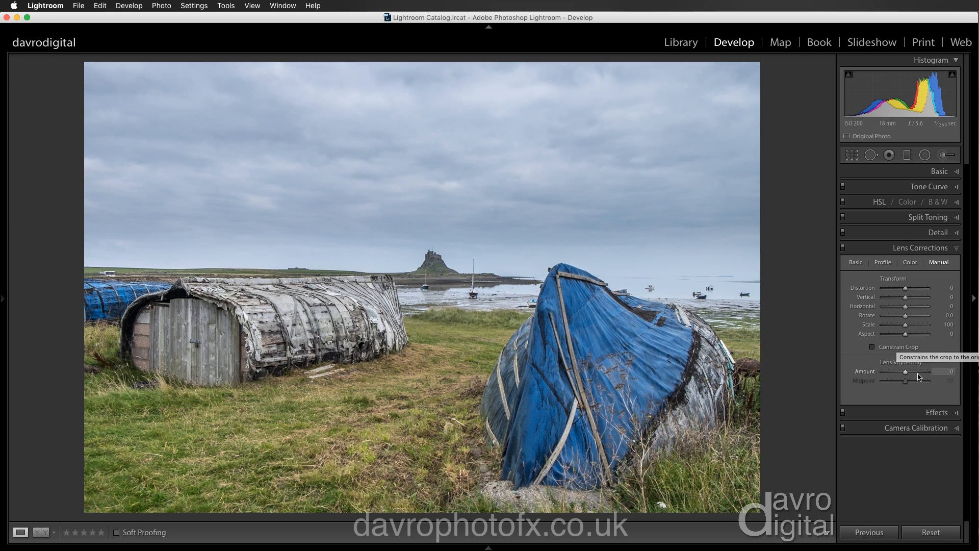
click(932, 413)
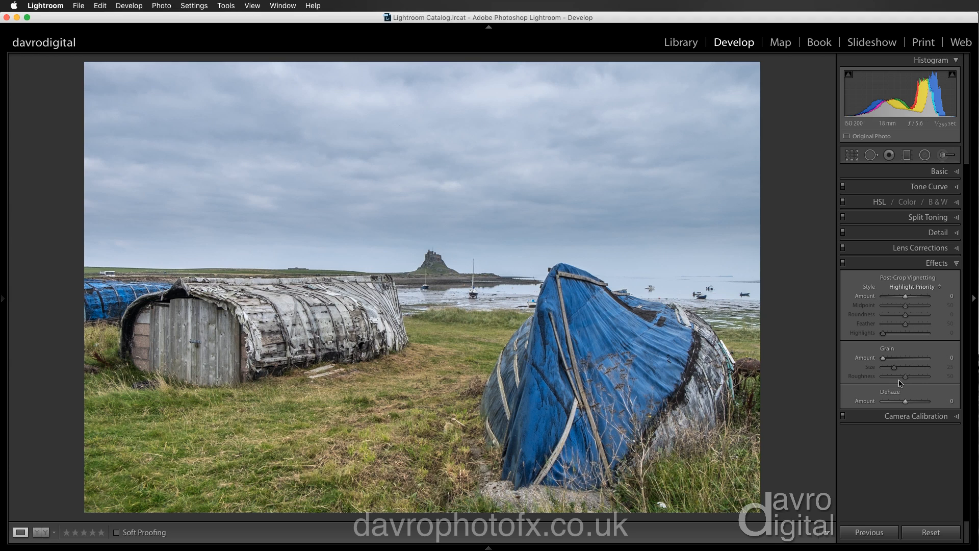
drag(903, 400, 907, 406)
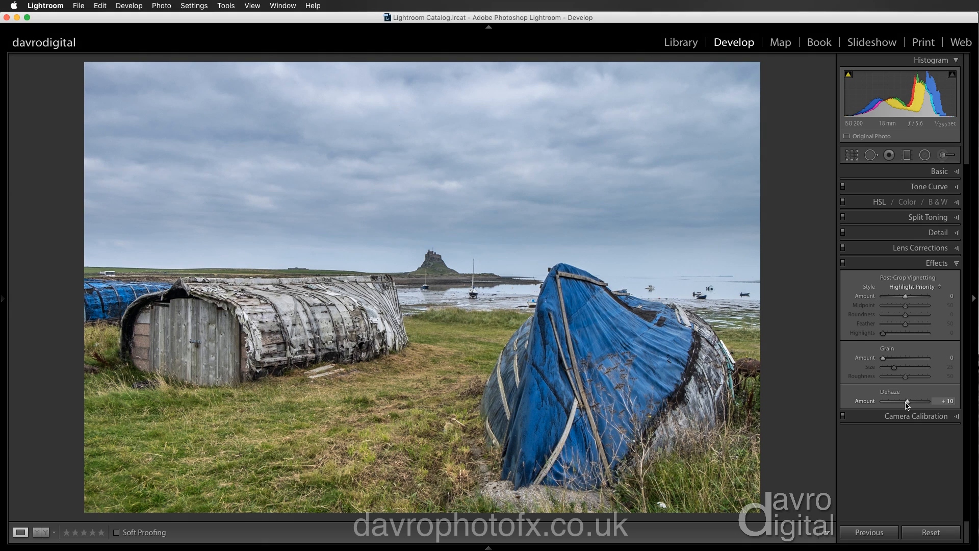
- Keep the Dehaze amount at +10 and set the HSL Saturation of all eight colours to -100
drag(907, 406, 907, 405)
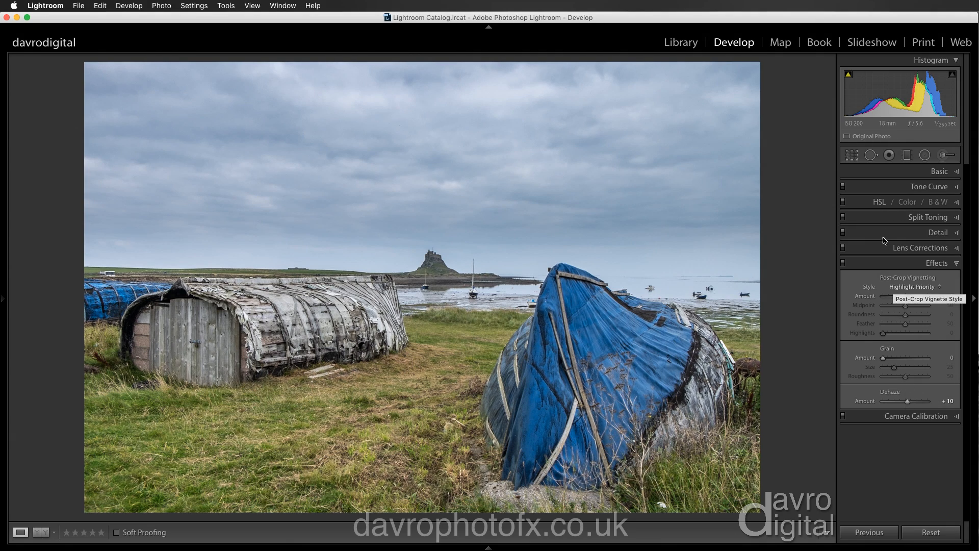
click(879, 202)
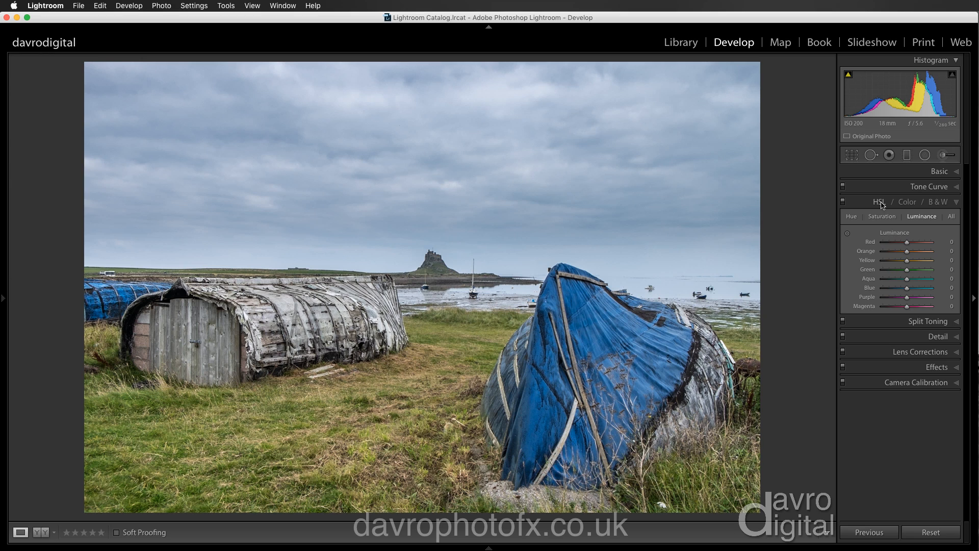
click(884, 218)
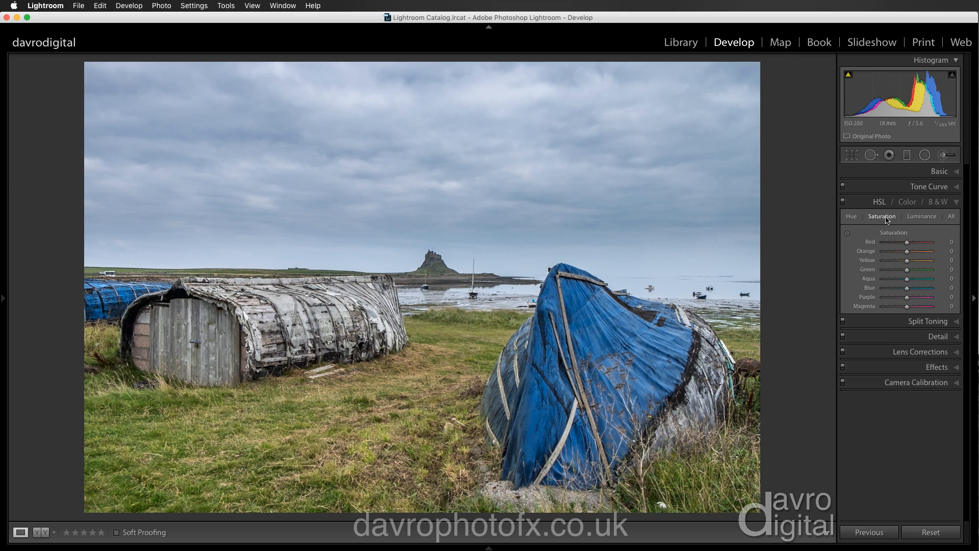
click(881, 242)
click(883, 261)
click(882, 270)
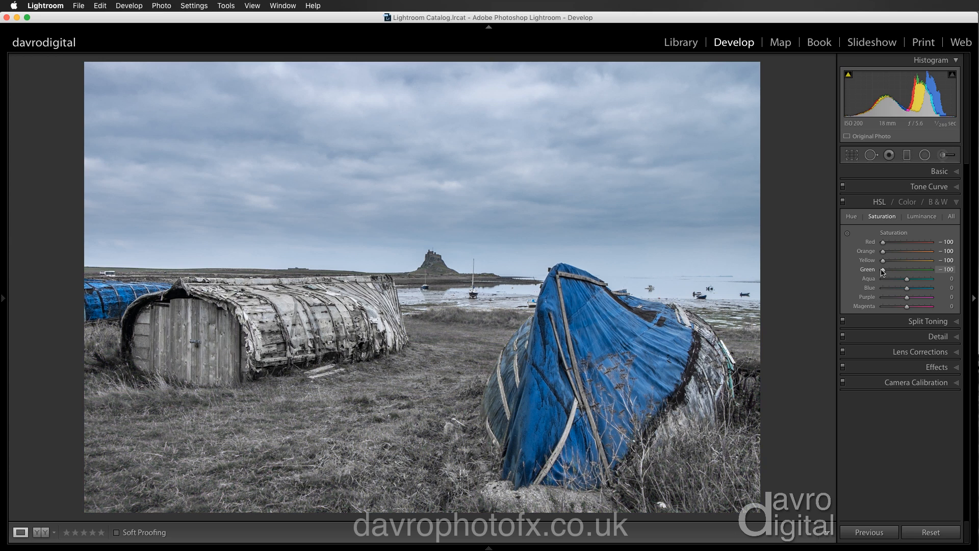
click(883, 279)
click(883, 288)
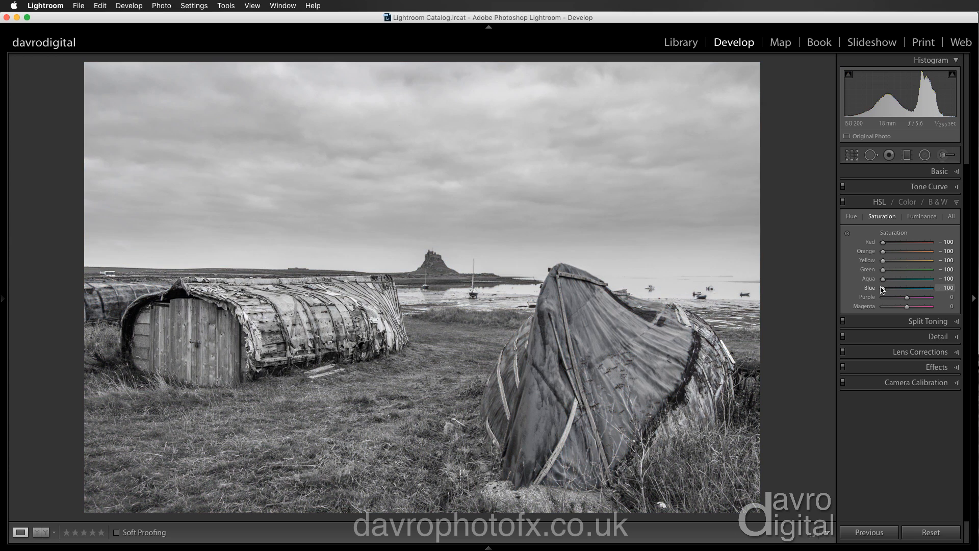
click(882, 298)
click(882, 307)
- Try out the Red luminance, and set the HSL Luminance of Orange to +63, Yellow to +64 and Green to +36
click(927, 218)
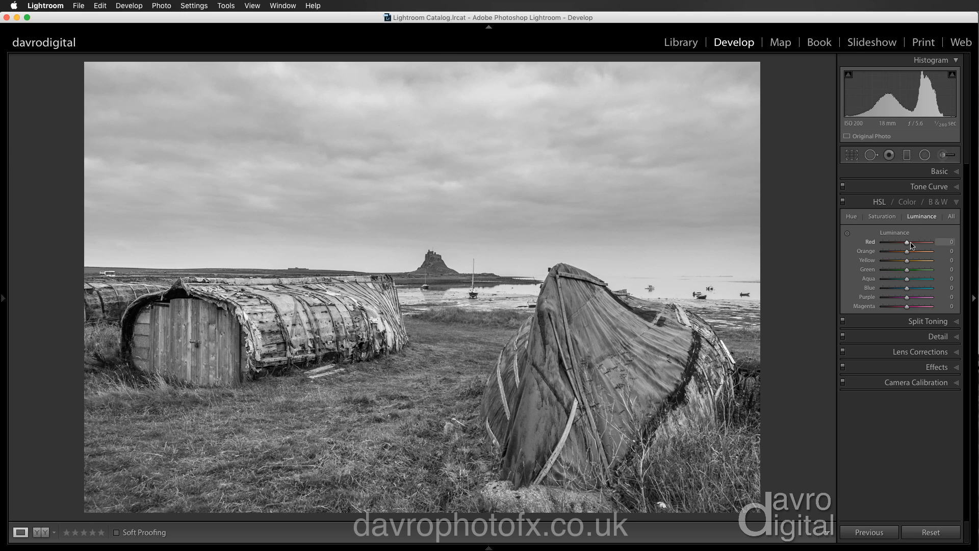
mouse_move(907, 245)
mouse_down()
mouse_move(882, 247)
mouse_move(898, 247)
mouse_up()
drag(908, 252, 887, 254)
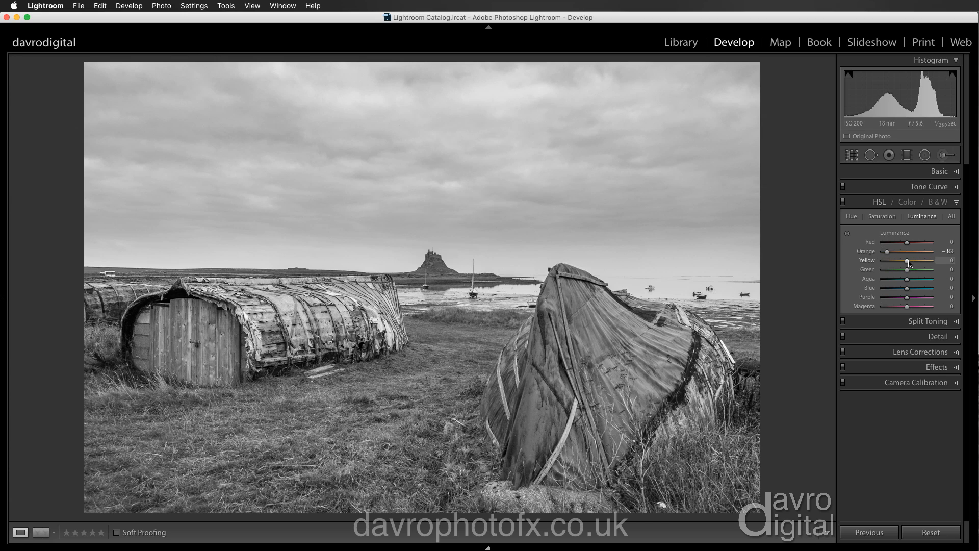
drag(890, 255, 926, 258)
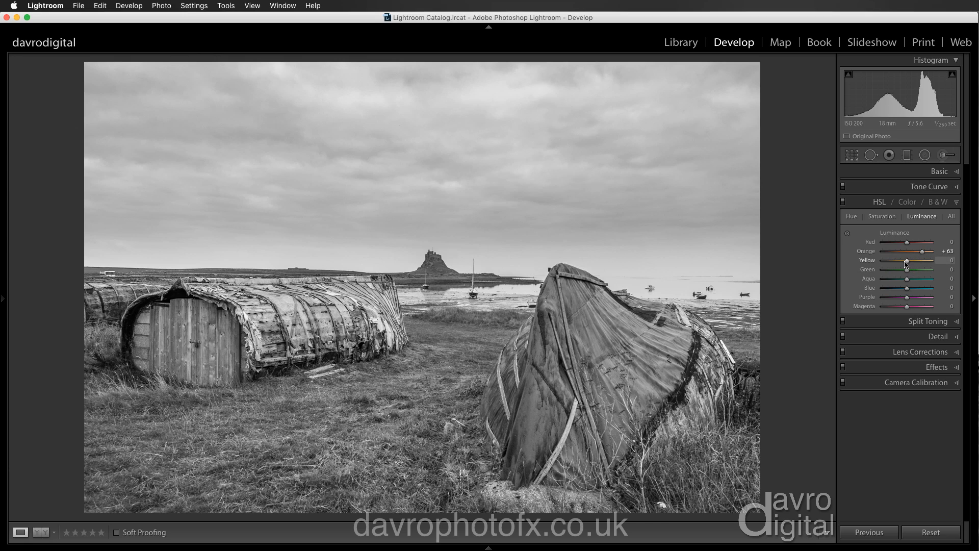
mouse_move(905, 264)
mouse_down()
mouse_move(896, 266)
mouse_move(921, 271)
mouse_up()
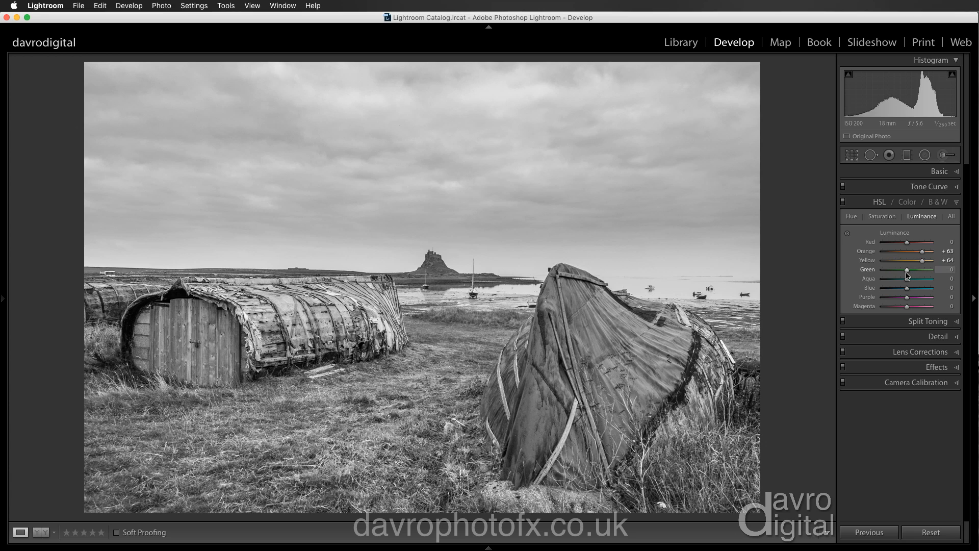
mouse_move(906, 272)
mouse_down()
mouse_move(890, 274)
mouse_move(915, 277)
mouse_up()
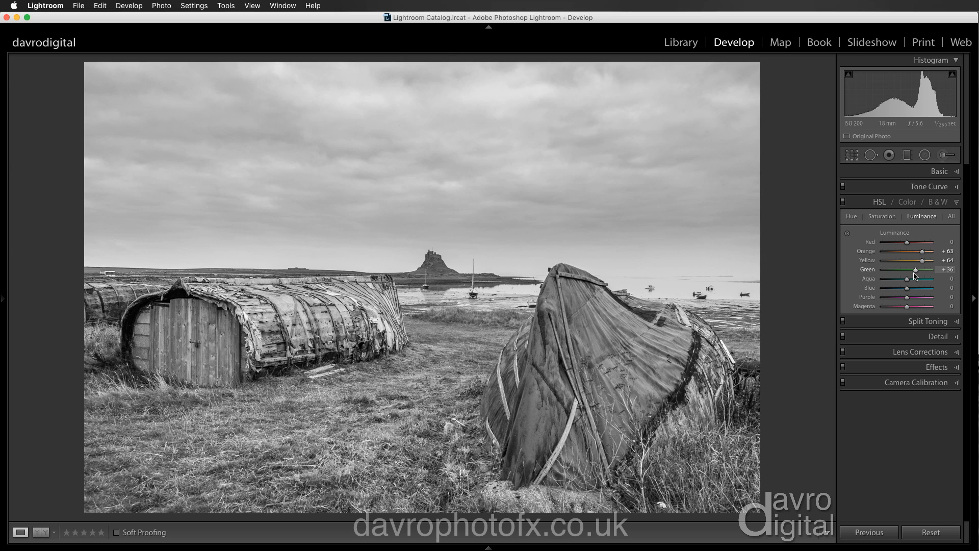
- Darken the sky and tarpaulin by setting the HSL Luminance of Aqua to -43, Blue to -55 and Purple to -87
mouse_move(893, 281)
mouse_down()
mouse_move(926, 287)
mouse_move(898, 287)
mouse_up()
drag(909, 292, 884, 291)
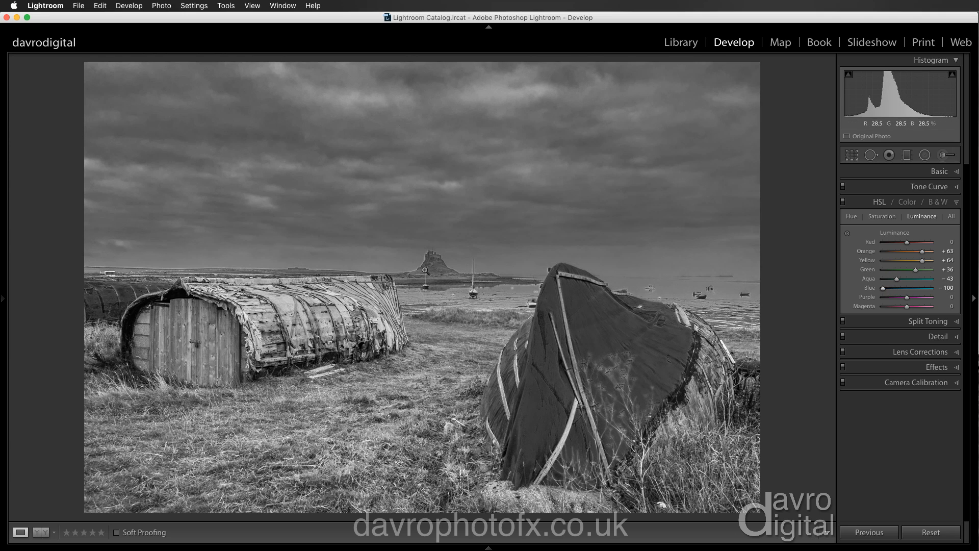
drag(883, 292, 887, 311)
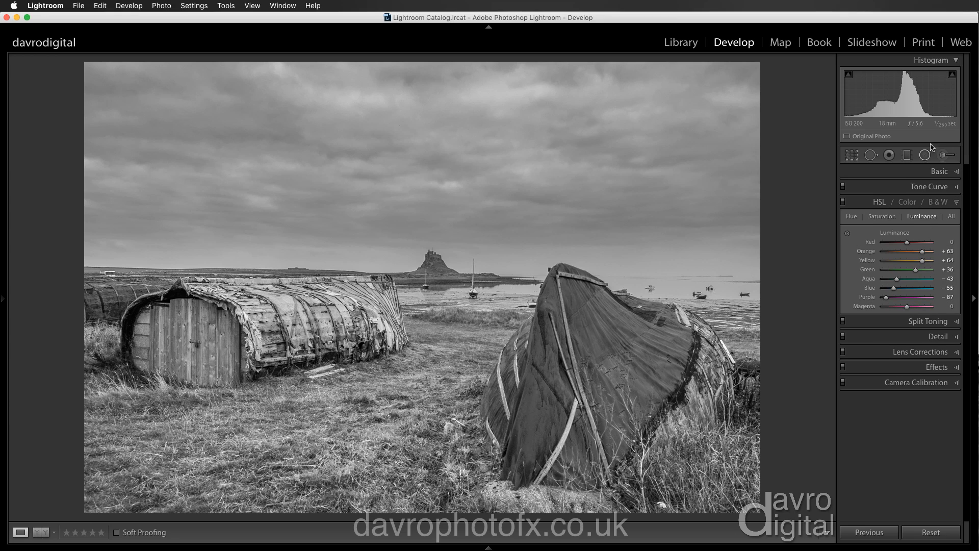
- Collapse the Histogram and draw a wide Radial Filter ellipse around both boat sheds, centred on the grass between them and reaching the photo's lower edge
click(946, 60)
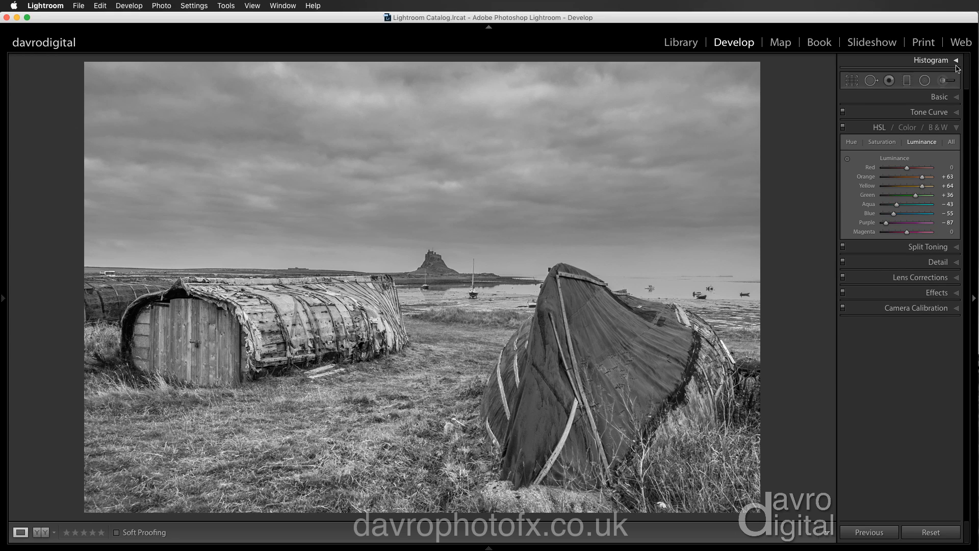
click(927, 87)
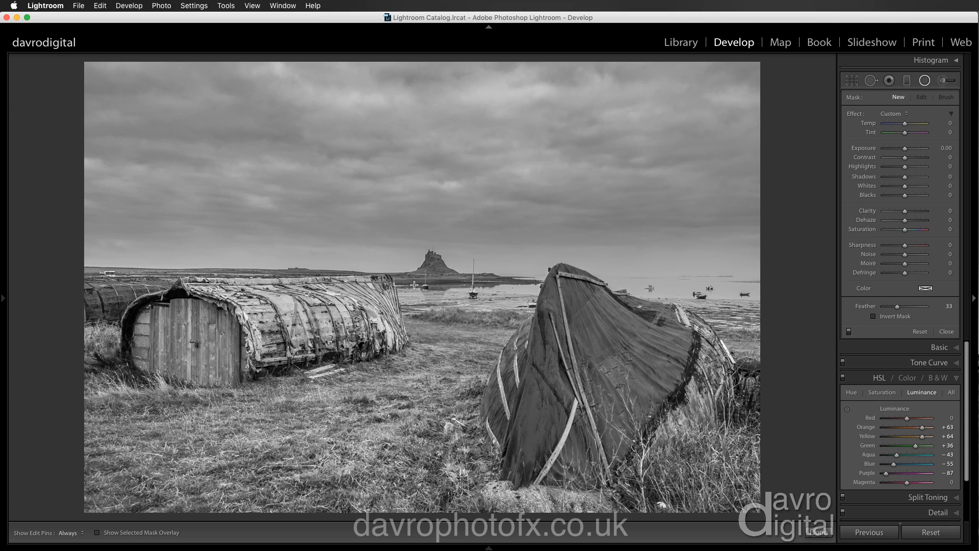
drag(411, 284, 746, 422)
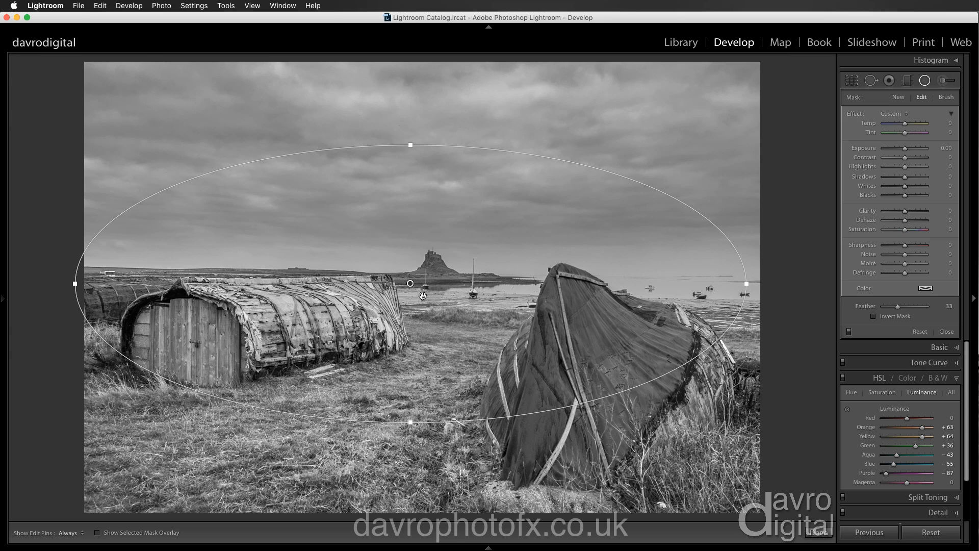
drag(411, 283, 435, 343)
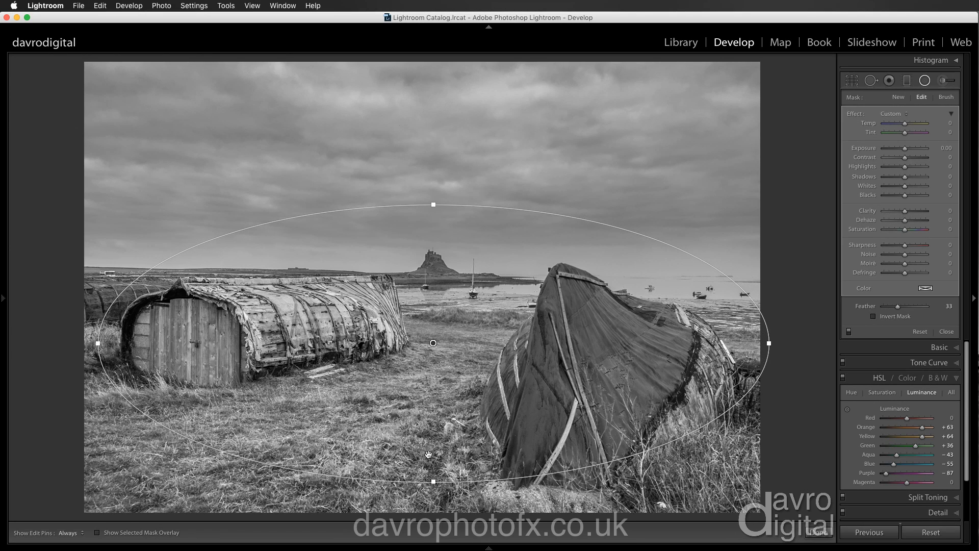
drag(433, 482, 433, 500)
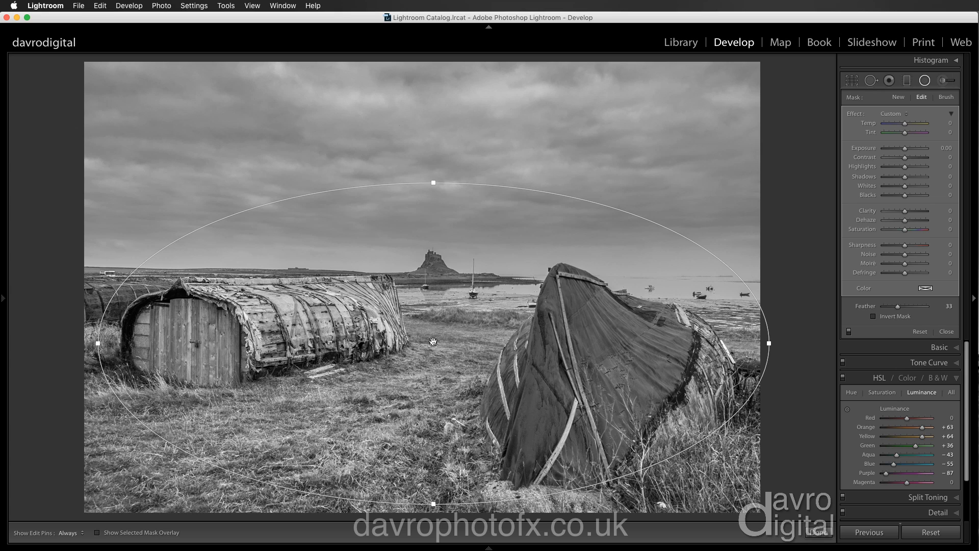
drag(433, 342, 422, 353)
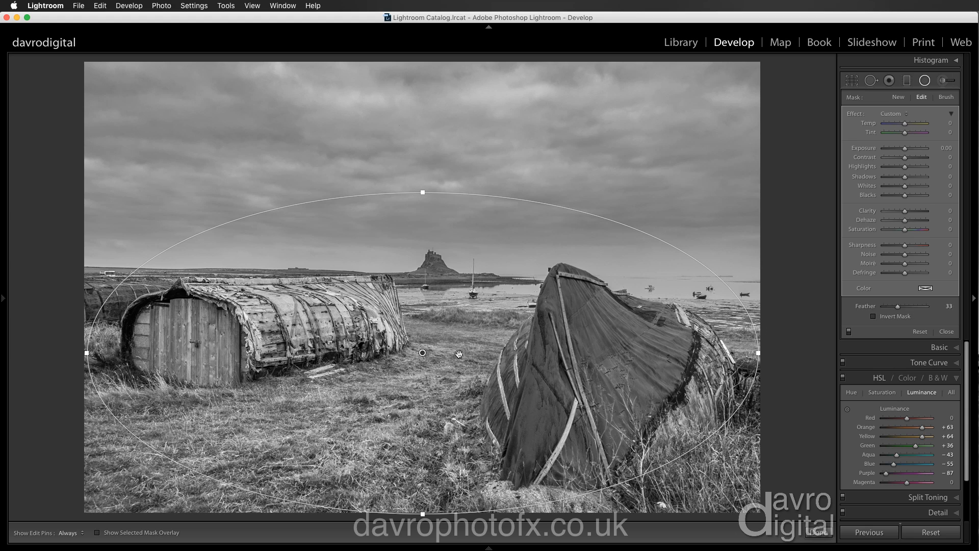
- Set the radial filter's Dehaze to 18, Blacks to -37, Highlights to 7 and Exposure to -0.10, and compare the photo with the filter off and on
mouse_move(422, 353)
drag(906, 220, 908, 220)
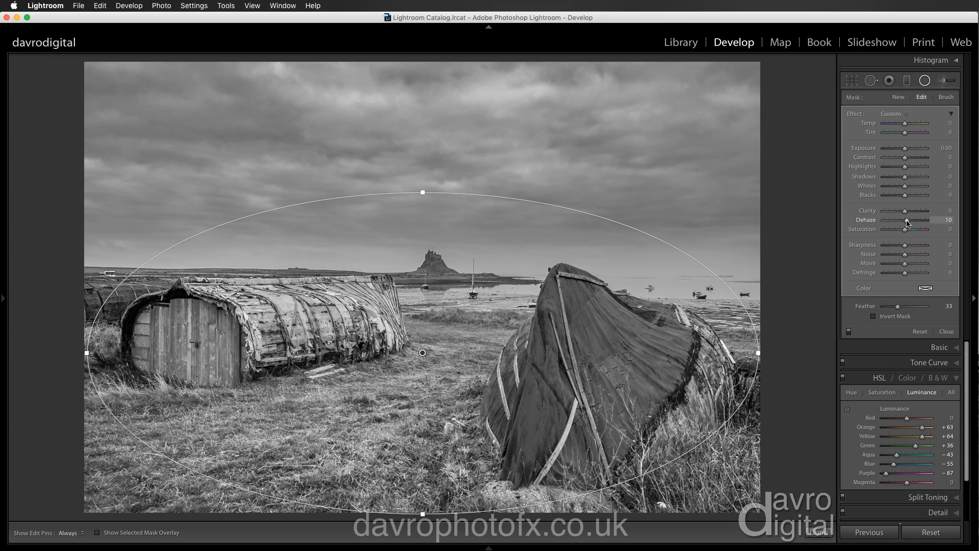
drag(908, 221, 907, 221)
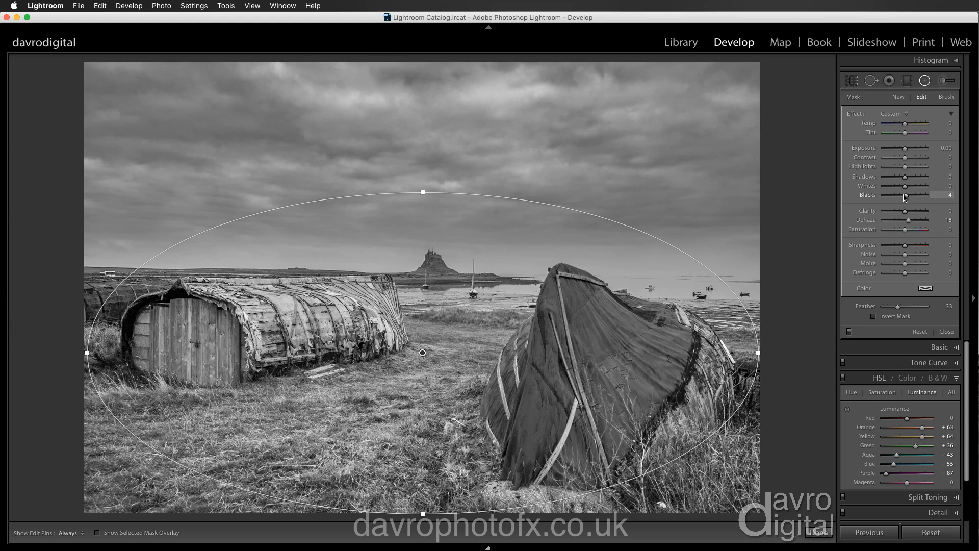
drag(905, 197, 903, 198)
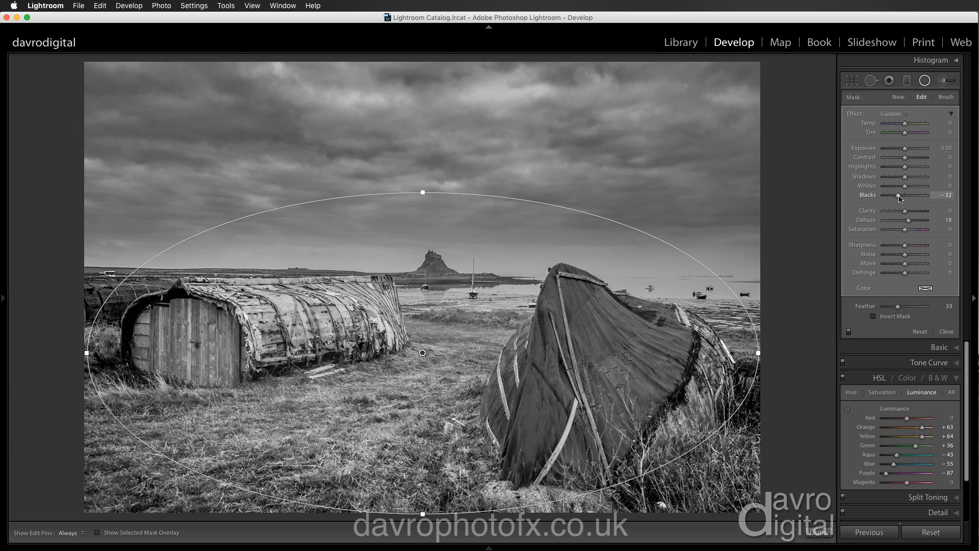
drag(899, 198, 898, 199)
drag(905, 149, 904, 148)
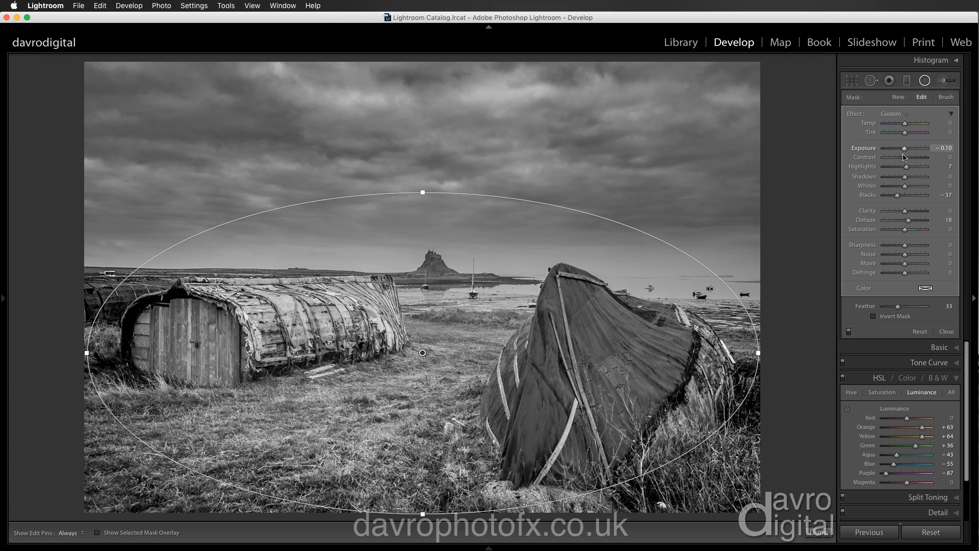
click(848, 332)
click(849, 331)
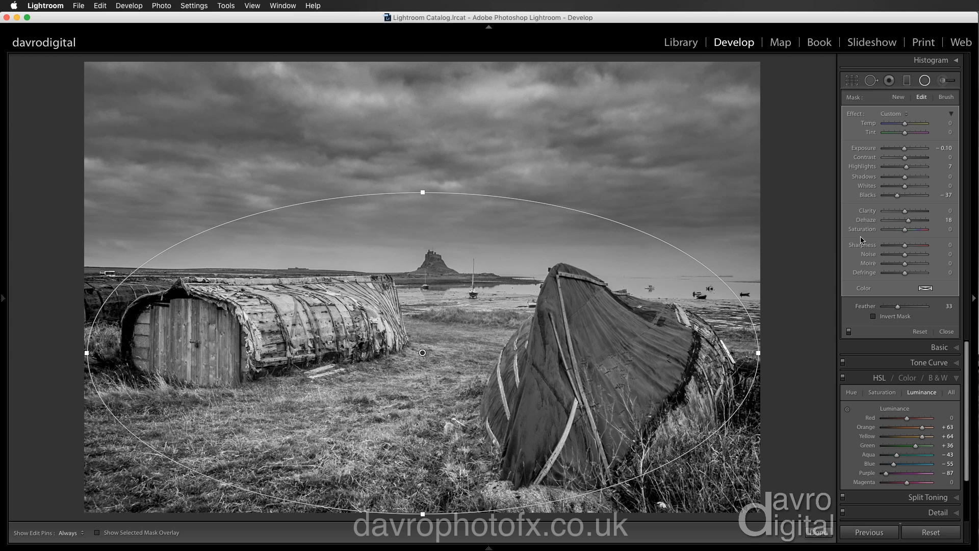
- Erase the radial filter's effect from the grass in front of the right-hand boat shed, using the filter's Erase brush at size 17 with edit pins hidden
click(945, 98)
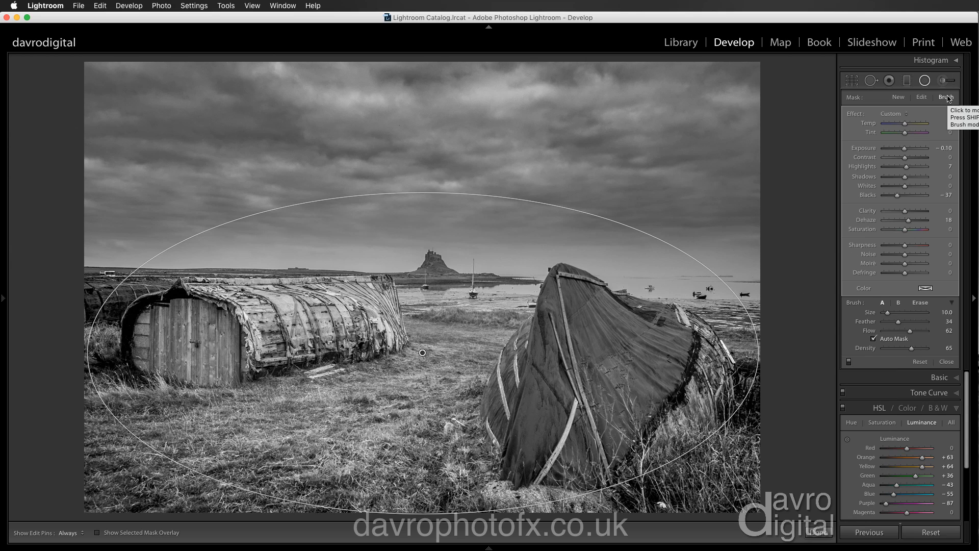
click(920, 303)
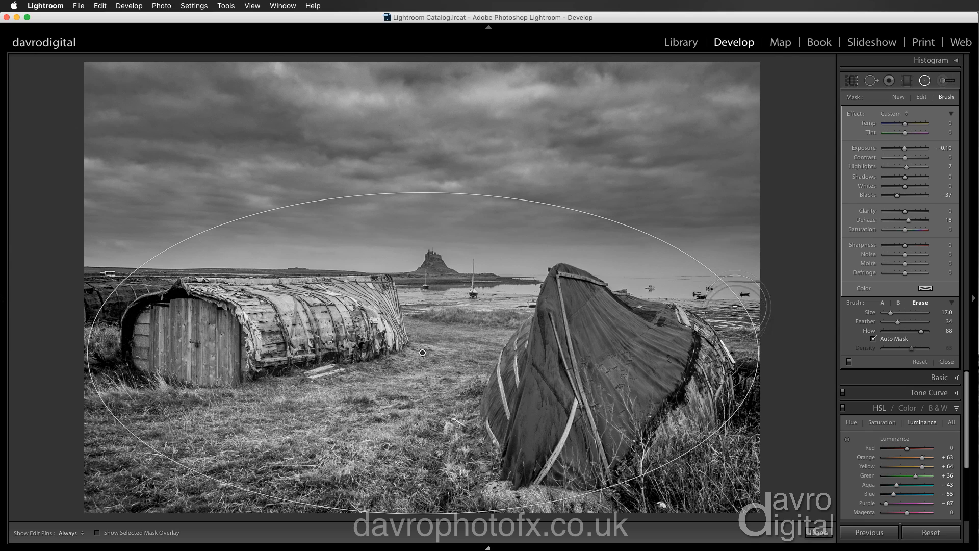
key(h)
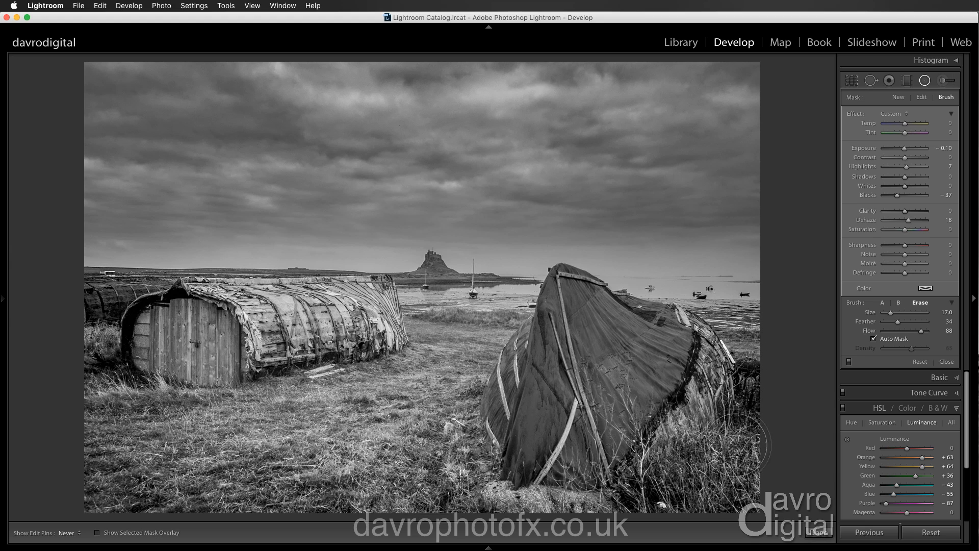
mouse_move(688, 477)
mouse_down()
mouse_move(643, 480)
mouse_move(654, 472)
mouse_move(643, 479)
mouse_move(736, 478)
mouse_move(741, 421)
mouse_move(712, 440)
mouse_move(641, 445)
mouse_move(631, 434)
mouse_move(639, 479)
mouse_move(596, 492)
mouse_up()
key(h)
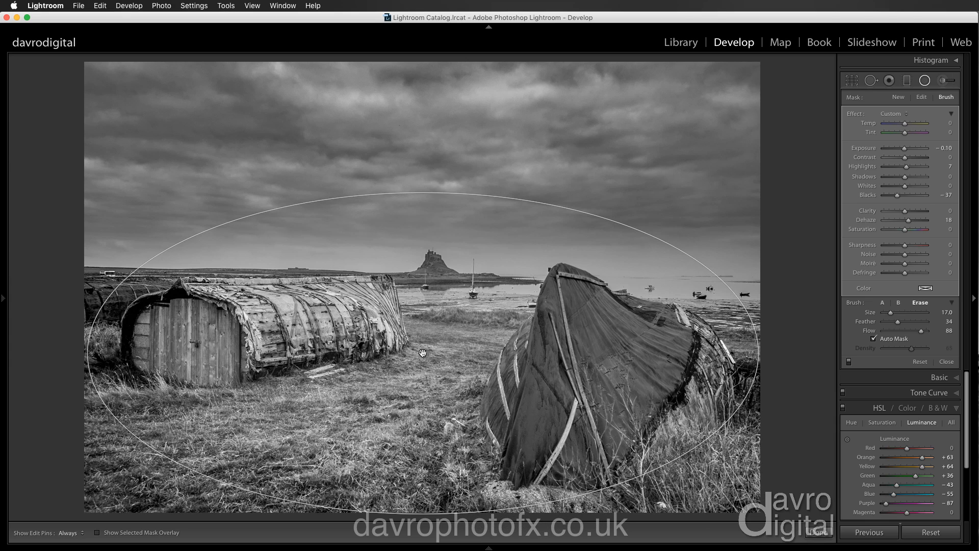
- Examine the photo with the radial filter's edit pin and outline hidden and shown, and check the erased area with the mask overlay
mouse_move(422, 351)
key(h)
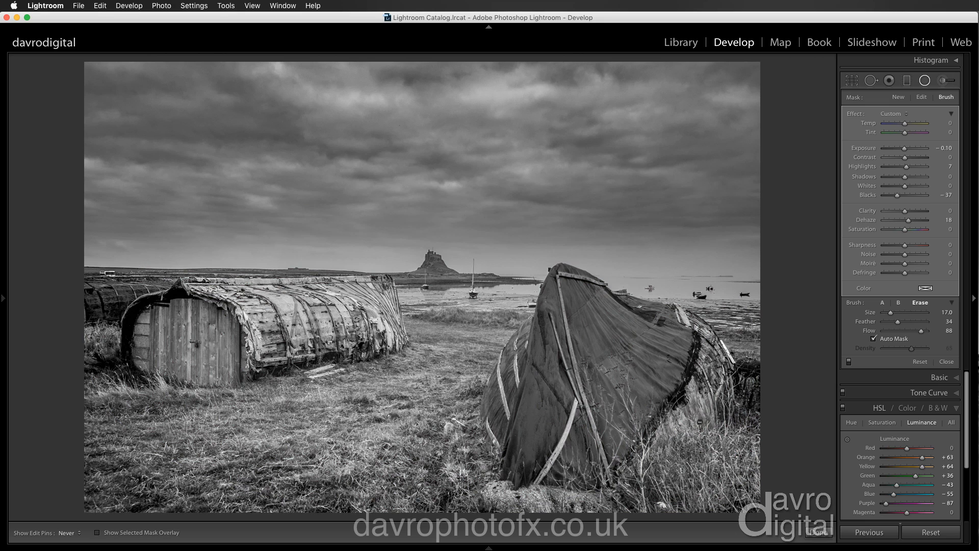
key(h)
key(h)
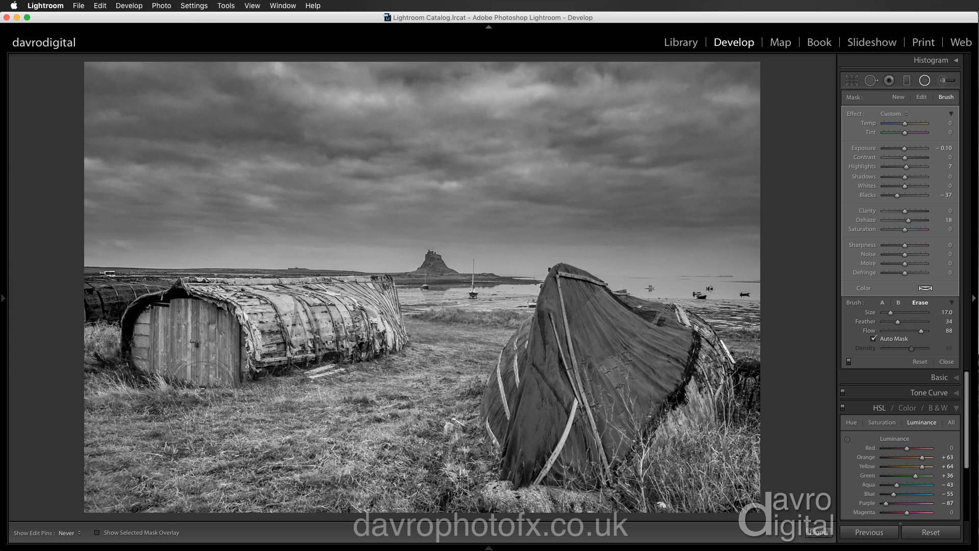
key(h)
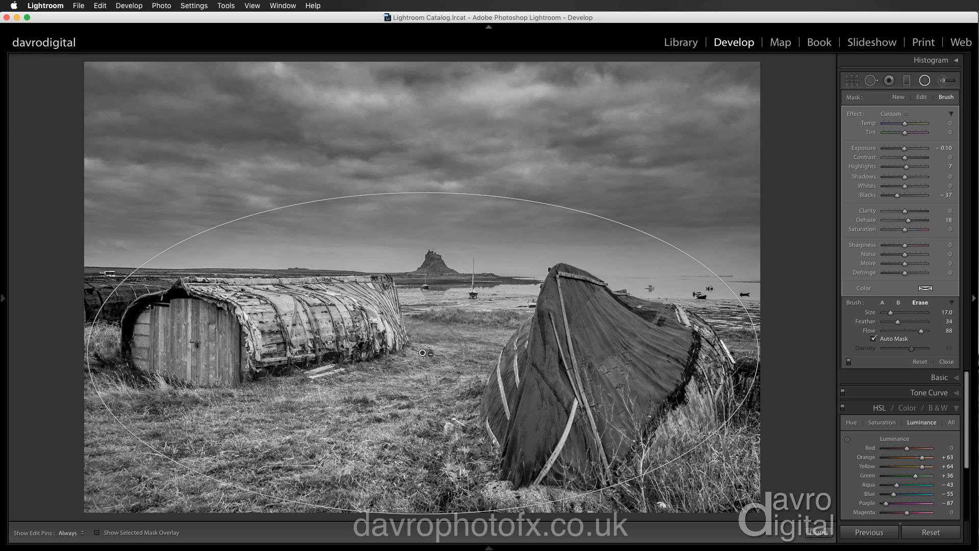
mouse_move(423, 352)
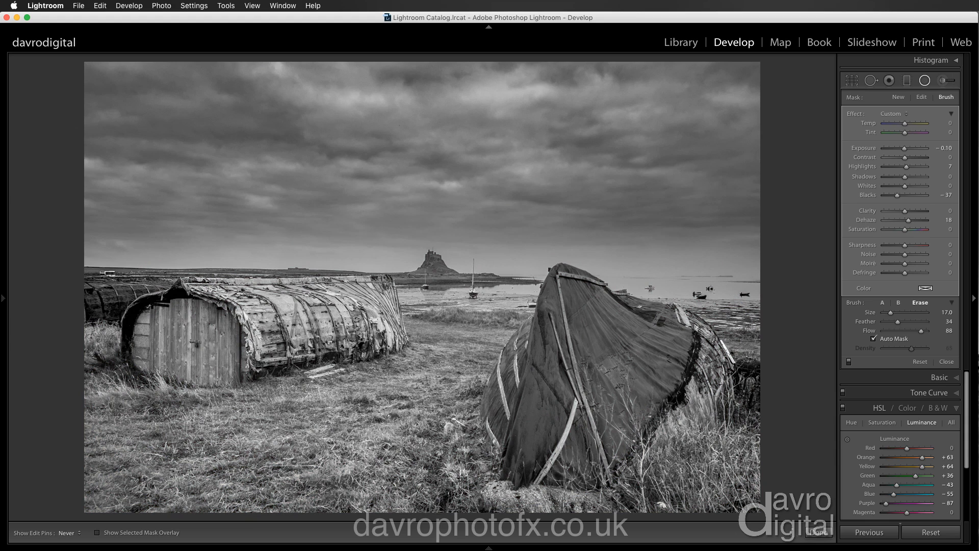
key(h)
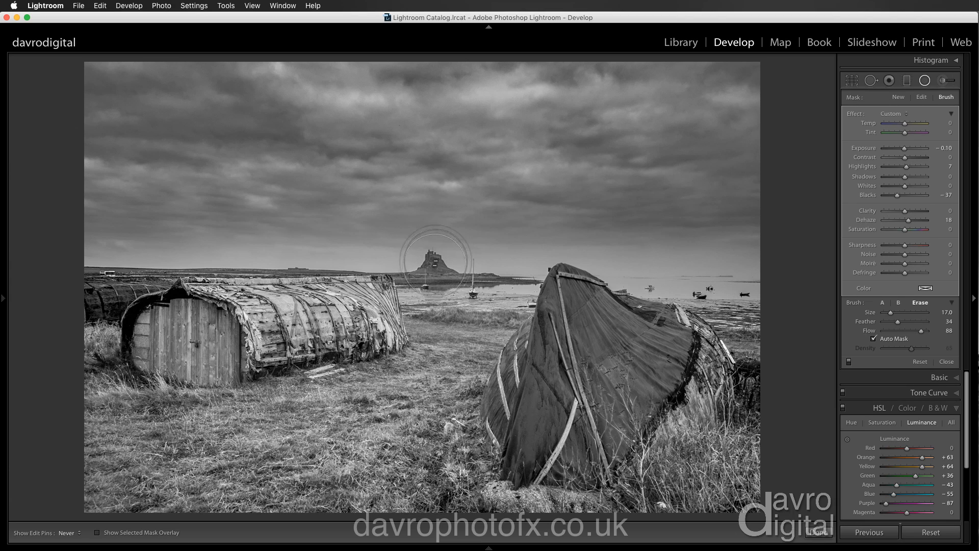
key(h)
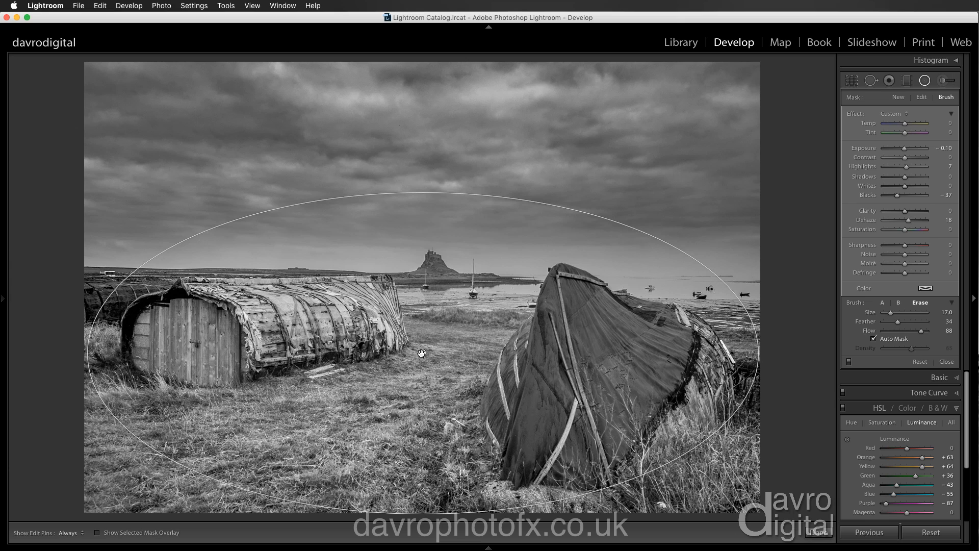
key(o)
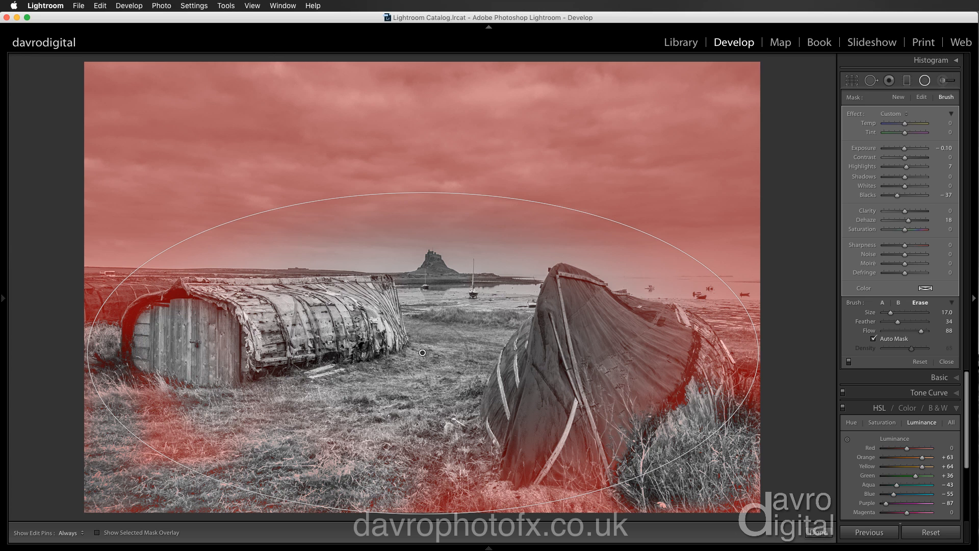
key(o)
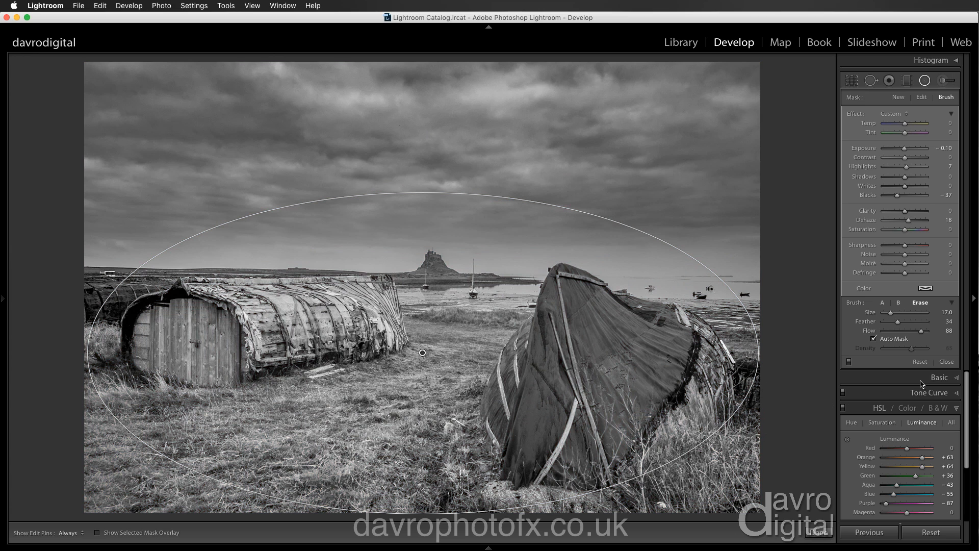
- Close the radial filter and set the Tone Curve regions to Highlights +30, Lights +7, Darks -7 and Shadows -25
click(947, 362)
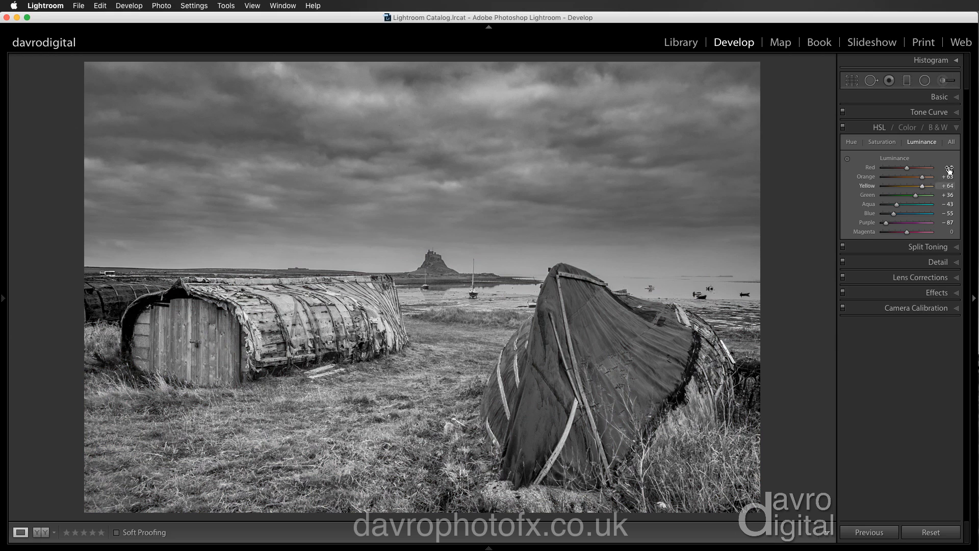
click(943, 113)
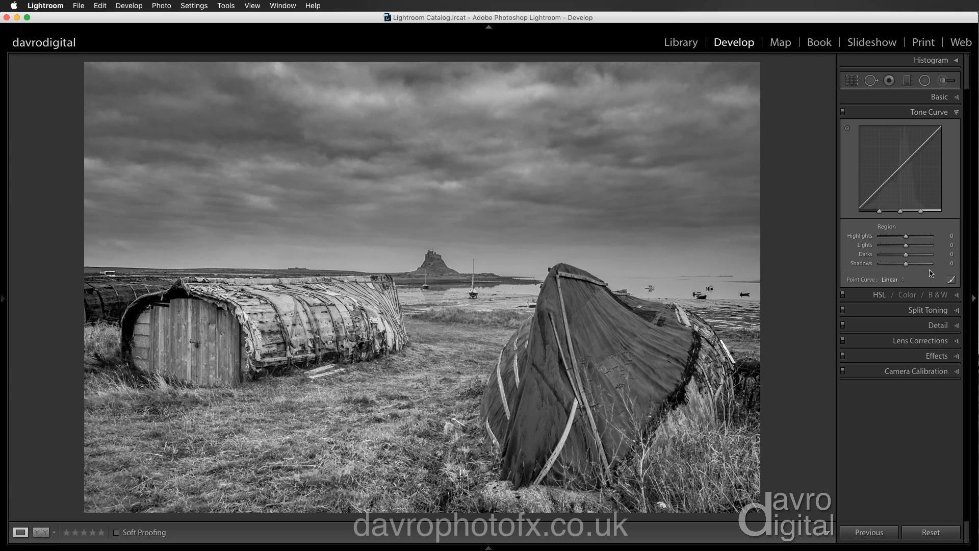
click(951, 279)
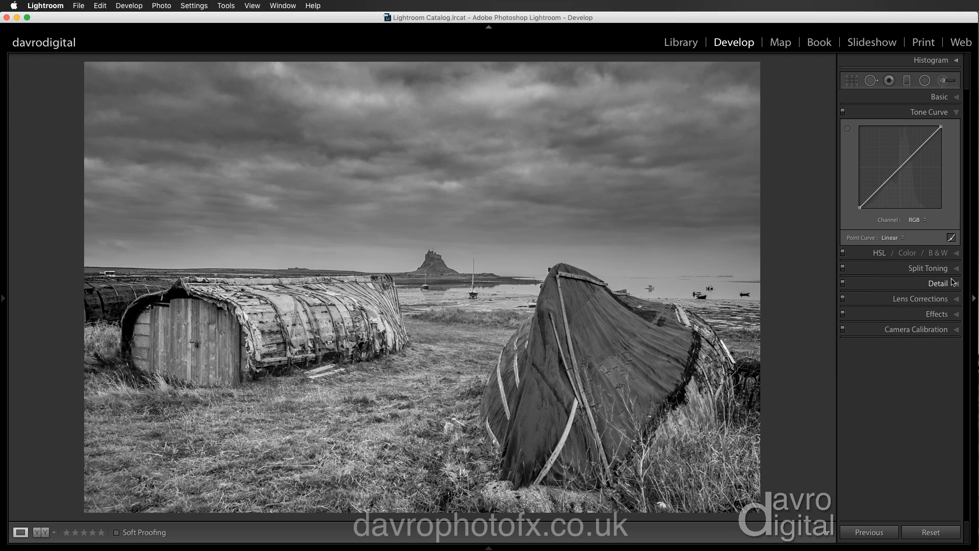
click(951, 238)
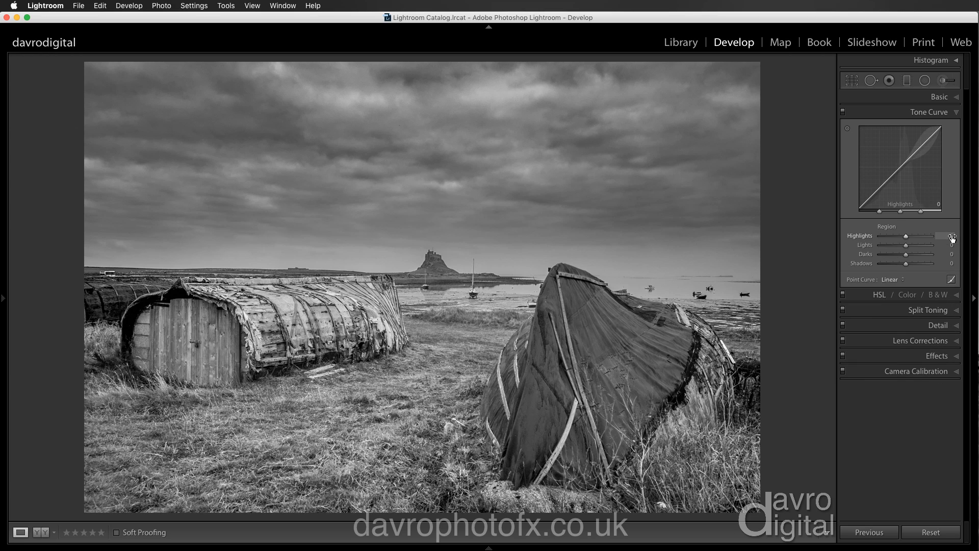
drag(907, 240, 913, 240)
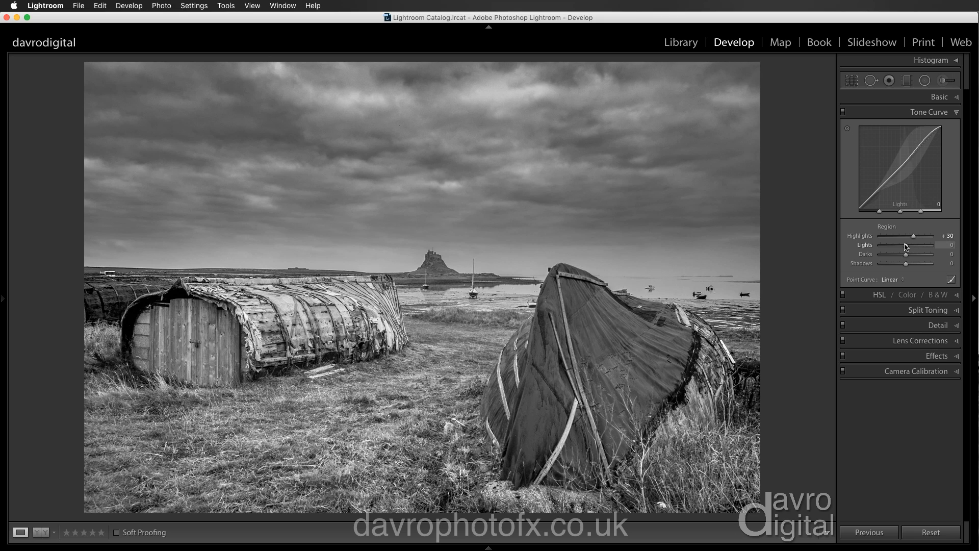
drag(906, 247, 899, 267)
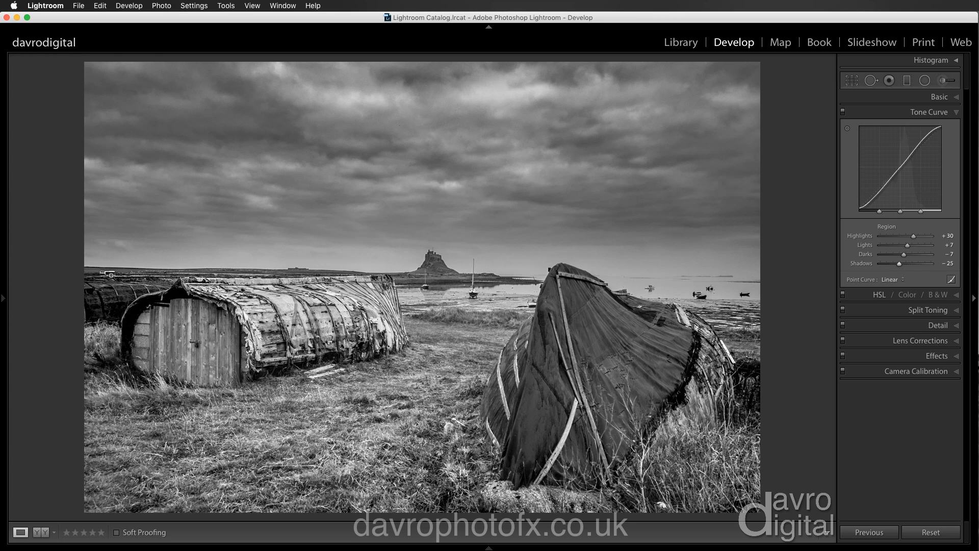
- Clone out the white vehicles near the horizon above the left-hand sheds with Spot Removal at size 44, aligning the source over the adjacent field
click(108, 275)
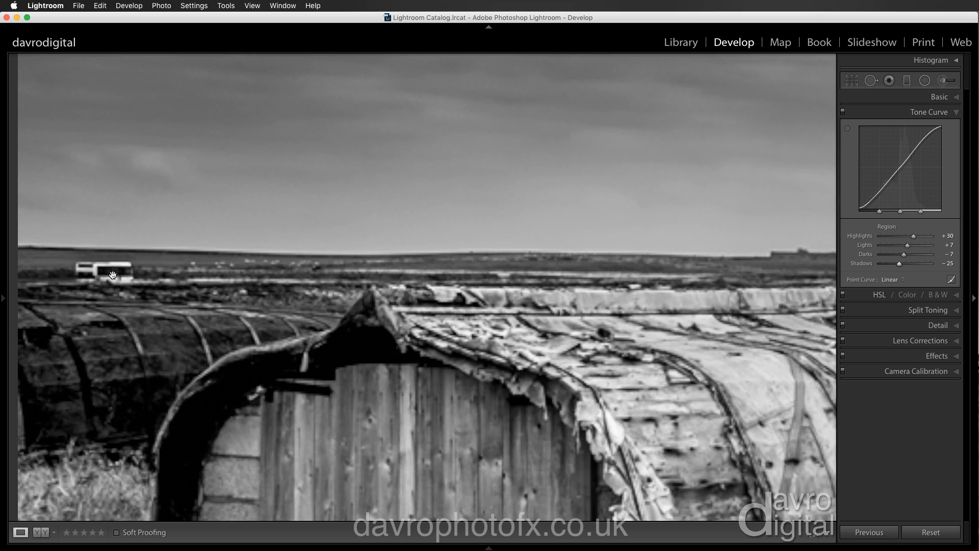
click(871, 82)
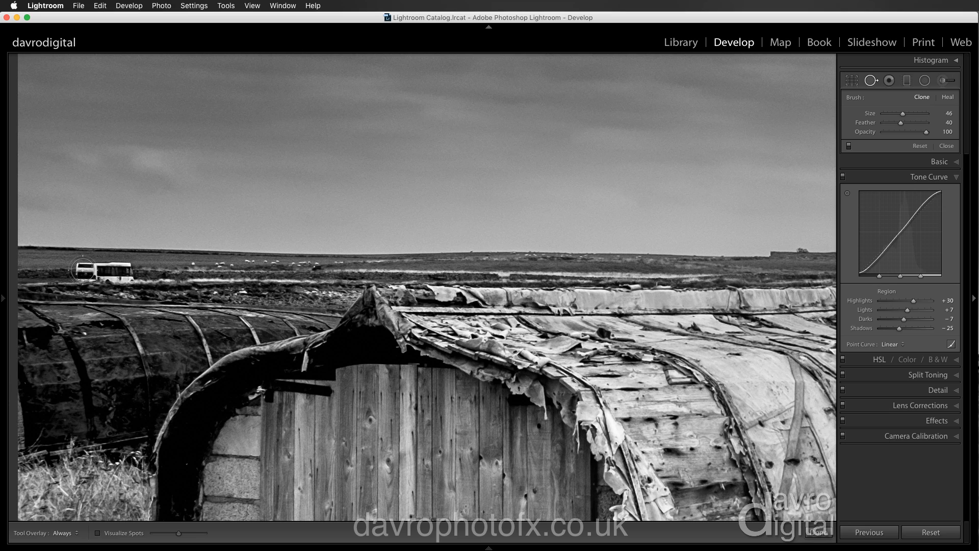
drag(83, 270, 128, 272)
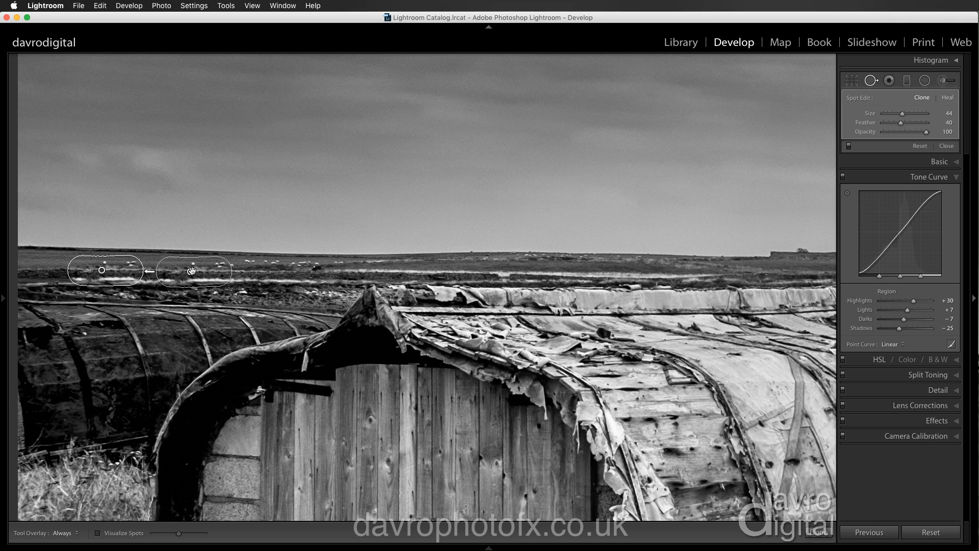
drag(191, 272, 191, 268)
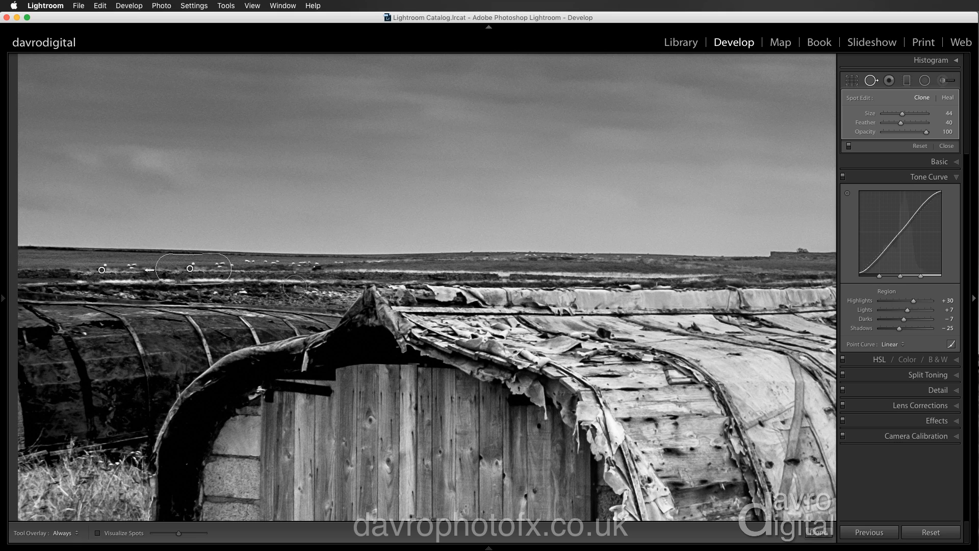
click(950, 147)
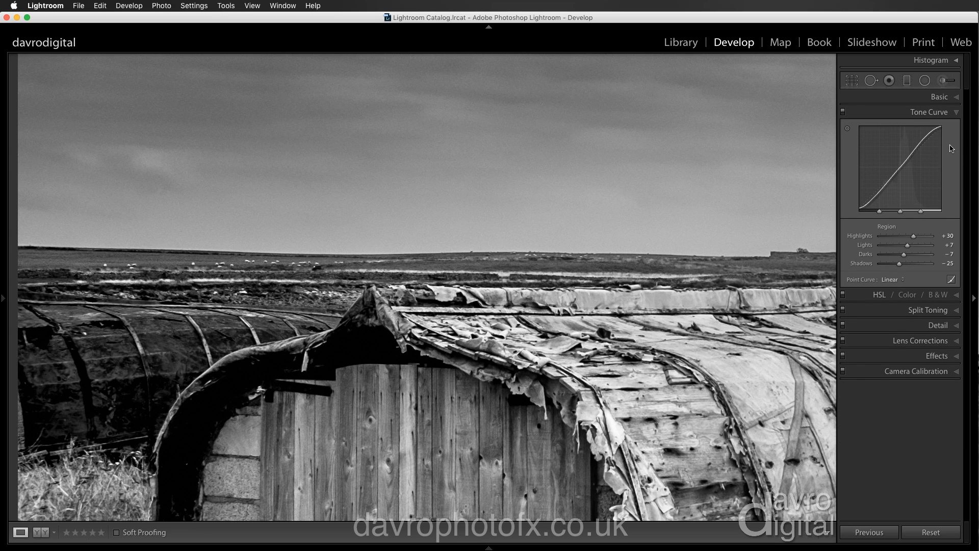
- Set the HSL Luminance to Yellow +45, Green +25 and Blue -62 with the whole photo in view
click(446, 241)
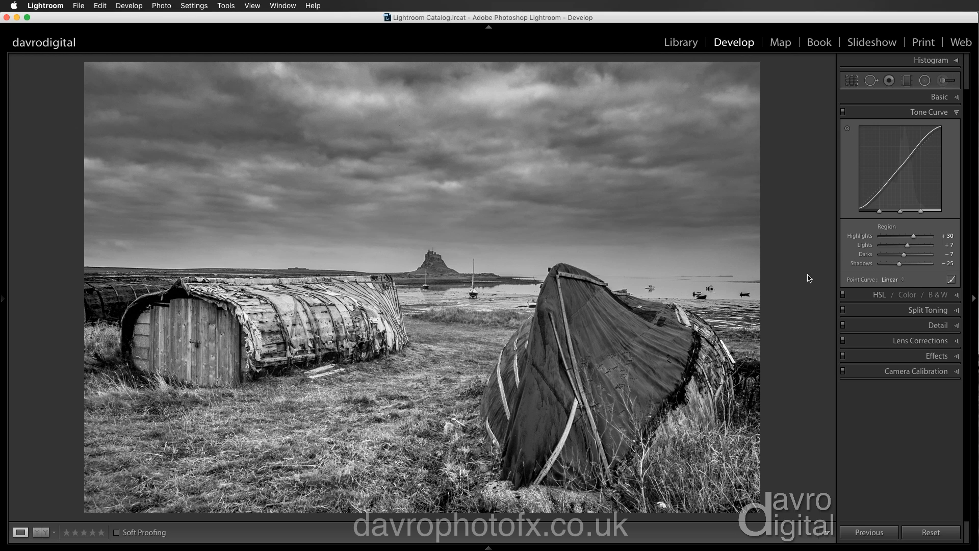
click(878, 297)
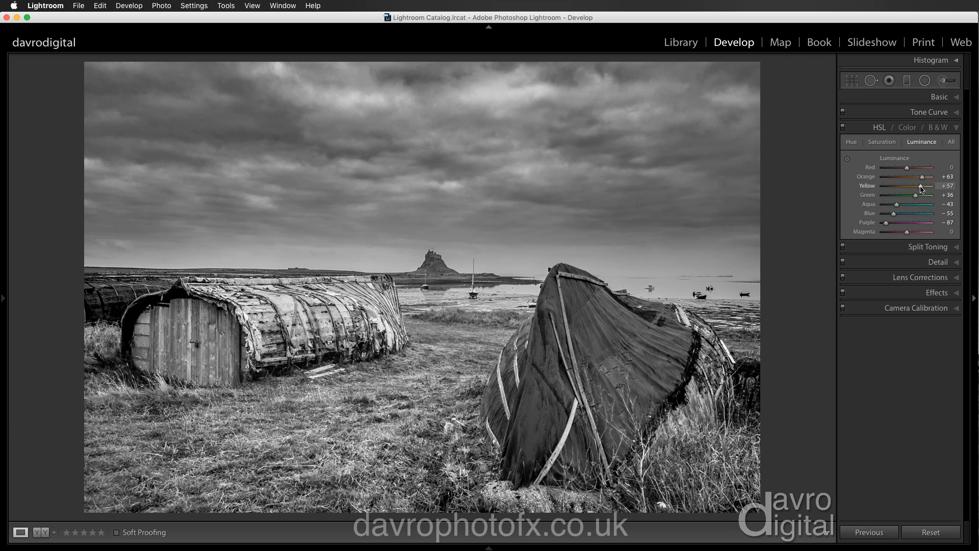
drag(921, 188, 917, 189)
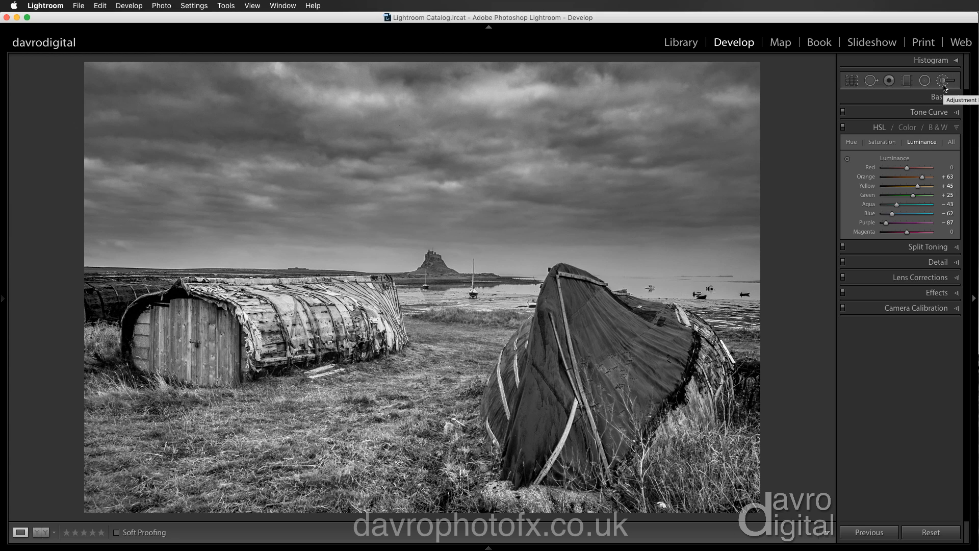
- Paint two Clarity 92 Adjustment Brush masks over the right-hand boat shed's dark cover, compare the brush effect off and on, and close the brush
click(944, 85)
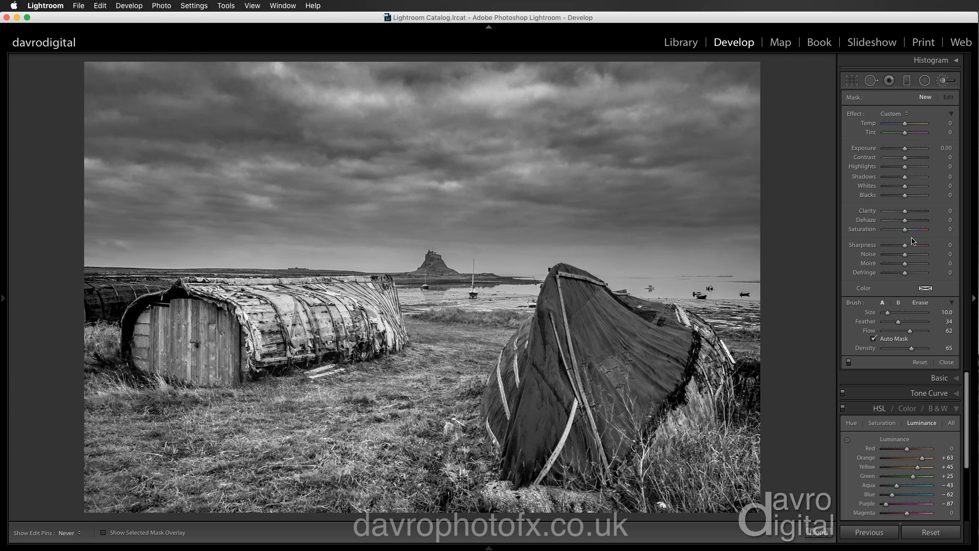
drag(907, 214, 928, 218)
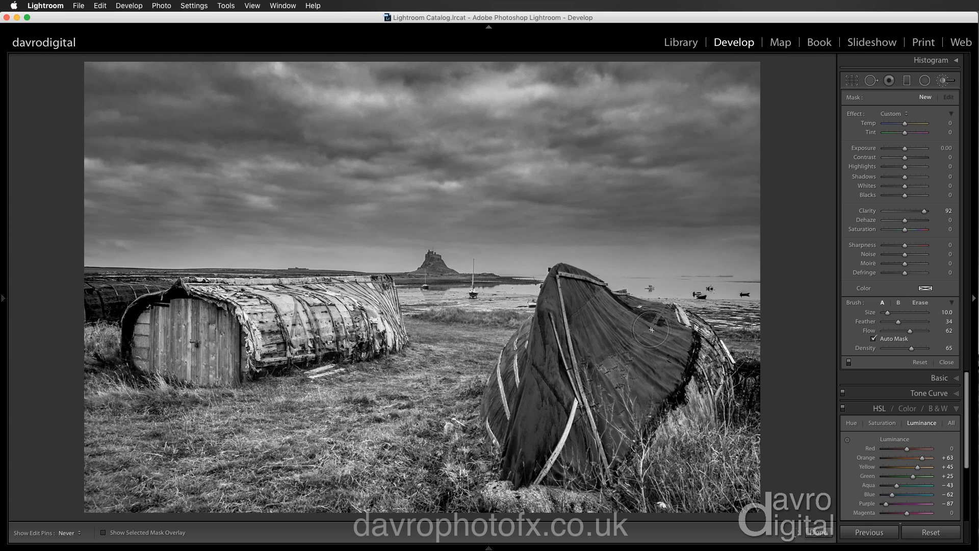
click(578, 287)
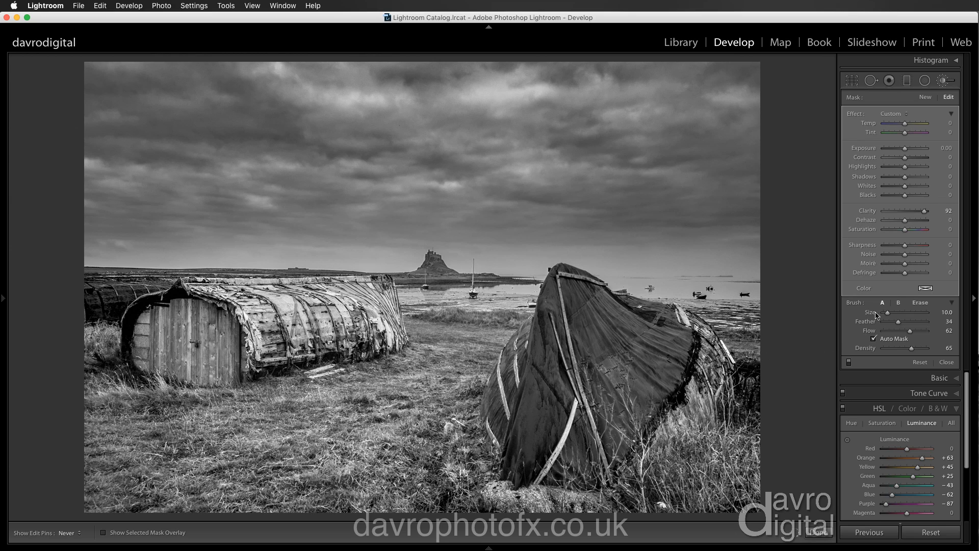
click(925, 98)
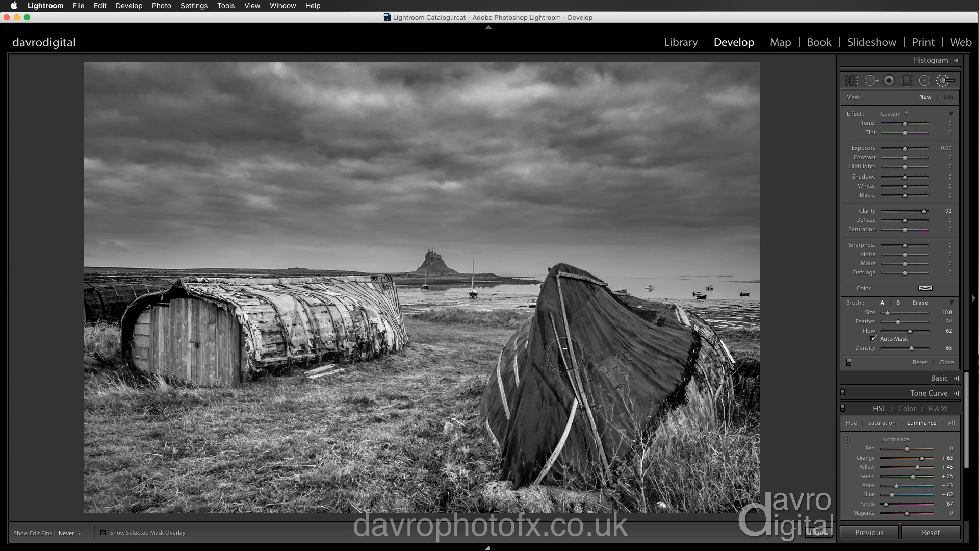
drag(551, 451, 577, 302)
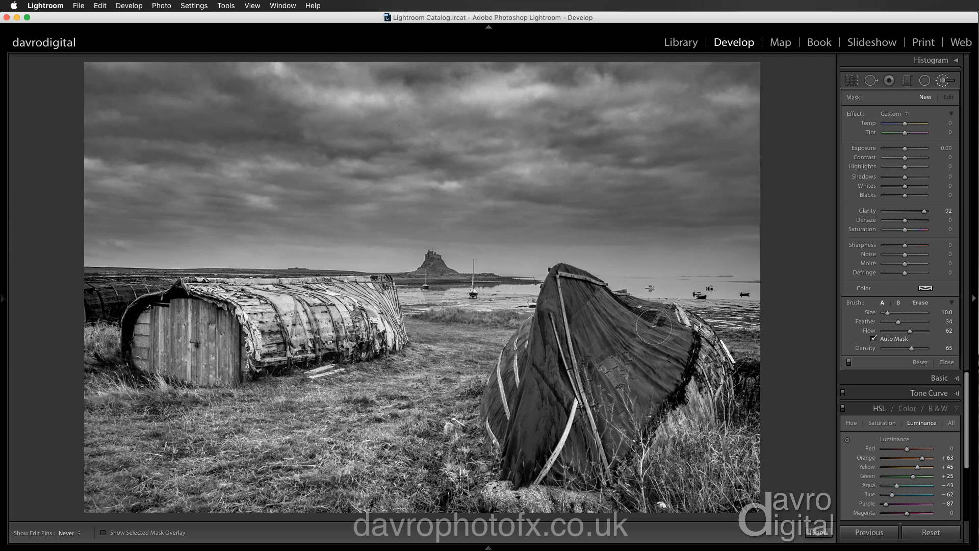
click(849, 363)
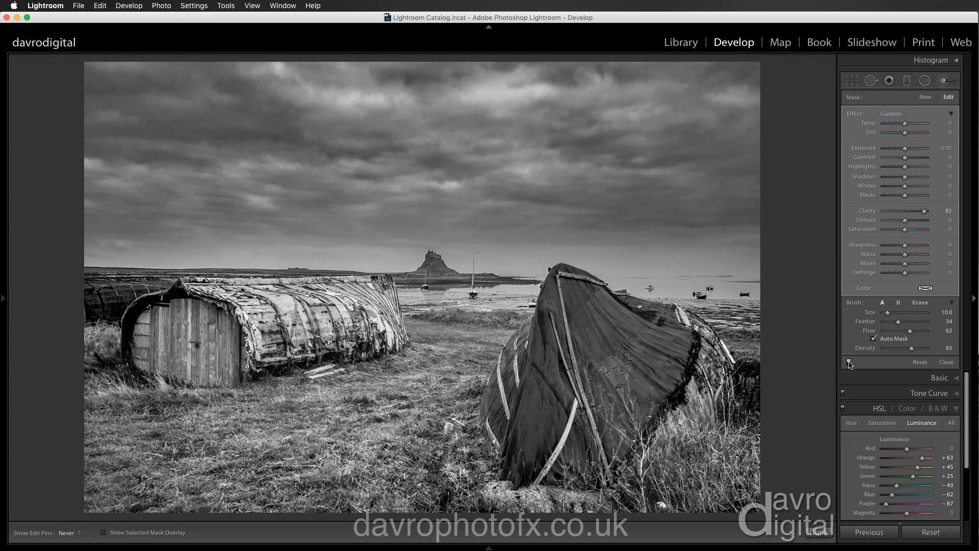
click(849, 363)
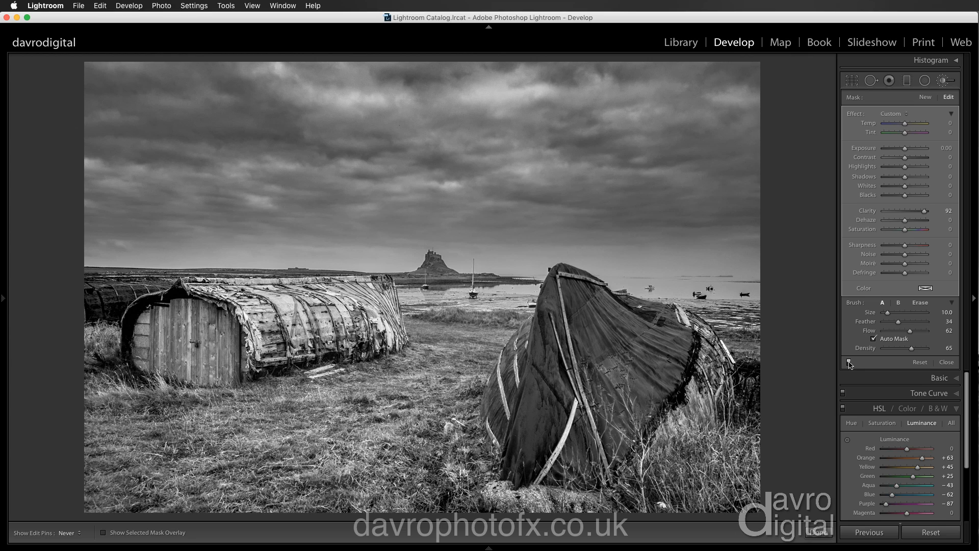
click(947, 363)
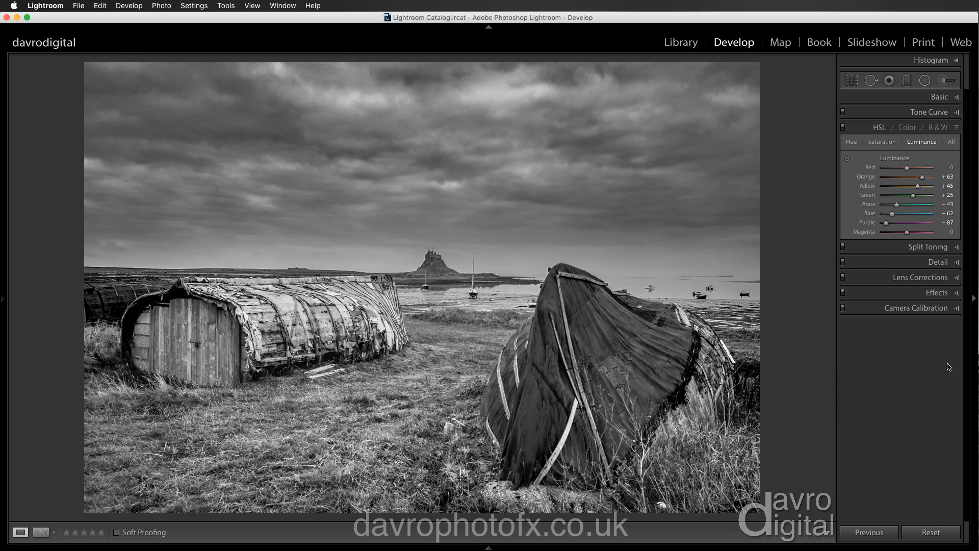
- Compare the original and edited photo side by side, and examine the edited version with the interface dimmed and blacked out
key(y)
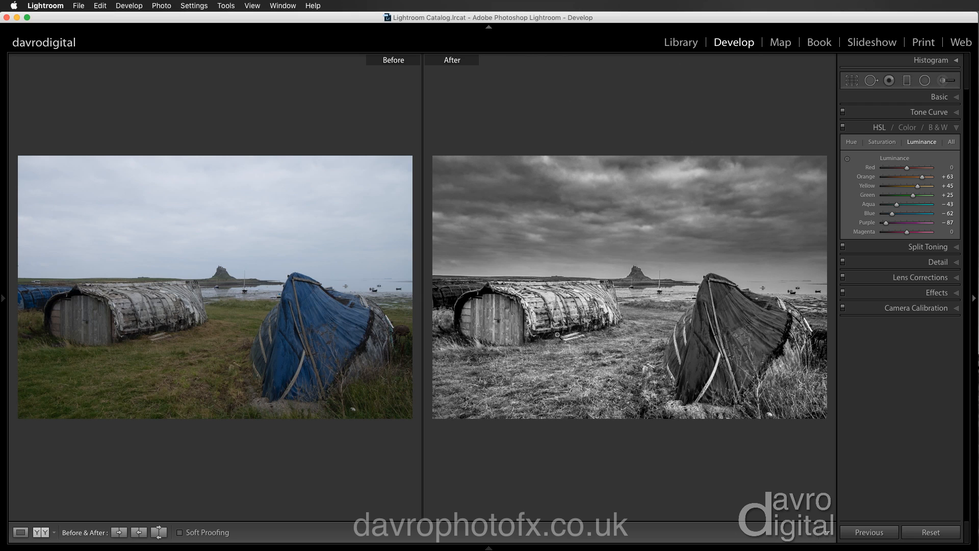
key(y)
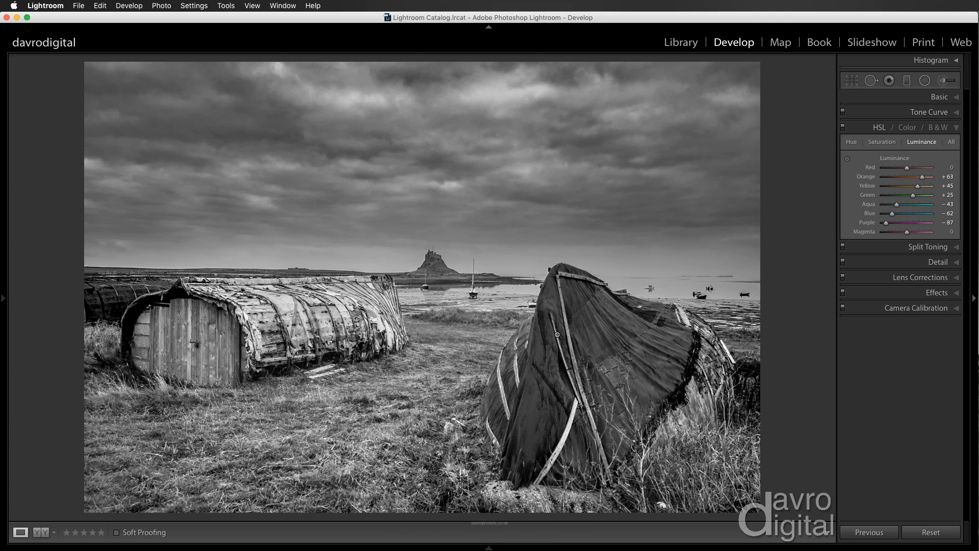
key(l)
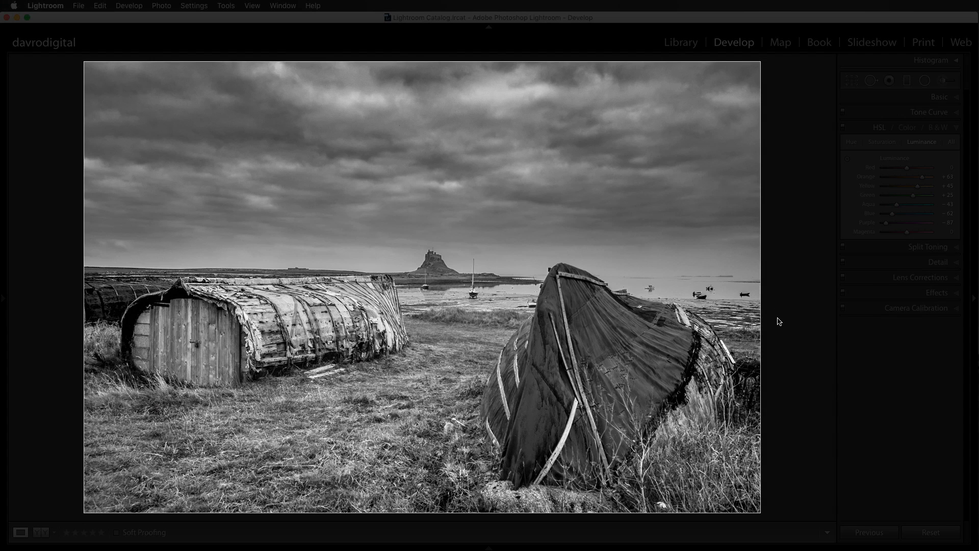
key(l)
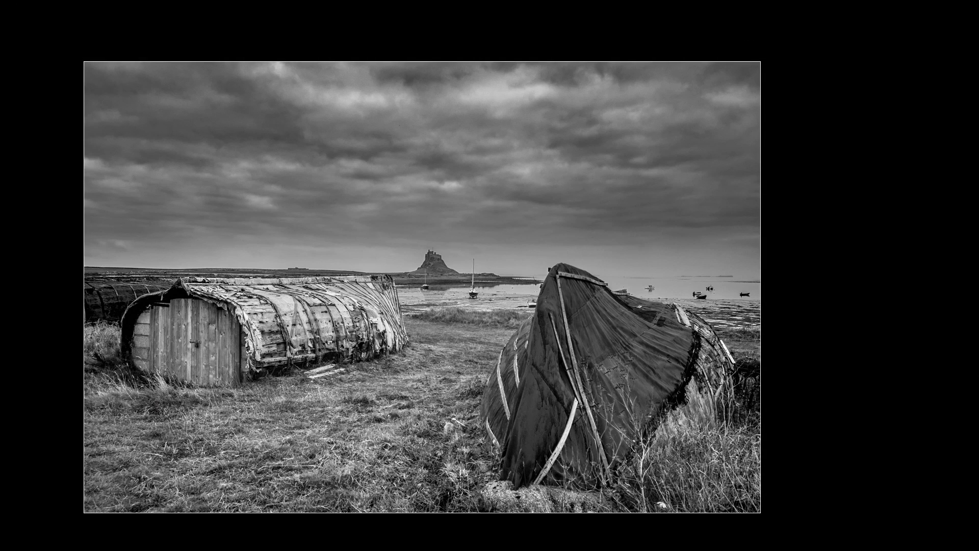